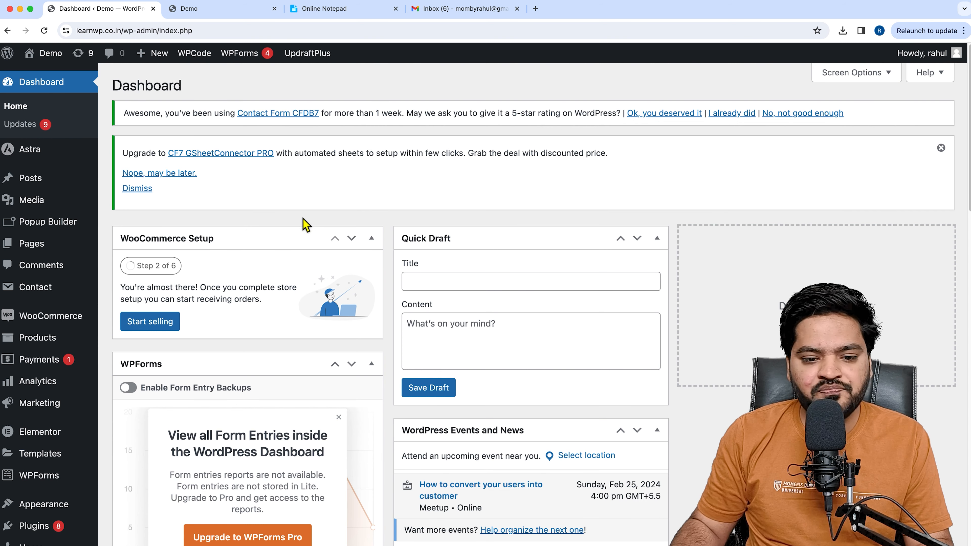
Step: Open Google in a new browser tab and search for "google analytics"
click(539, 9)
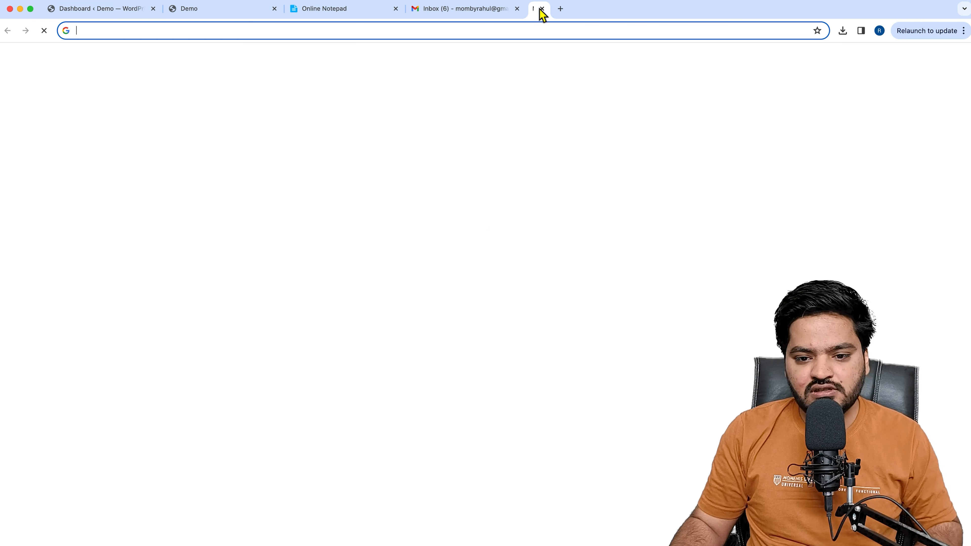
text(goo)
key(Return)
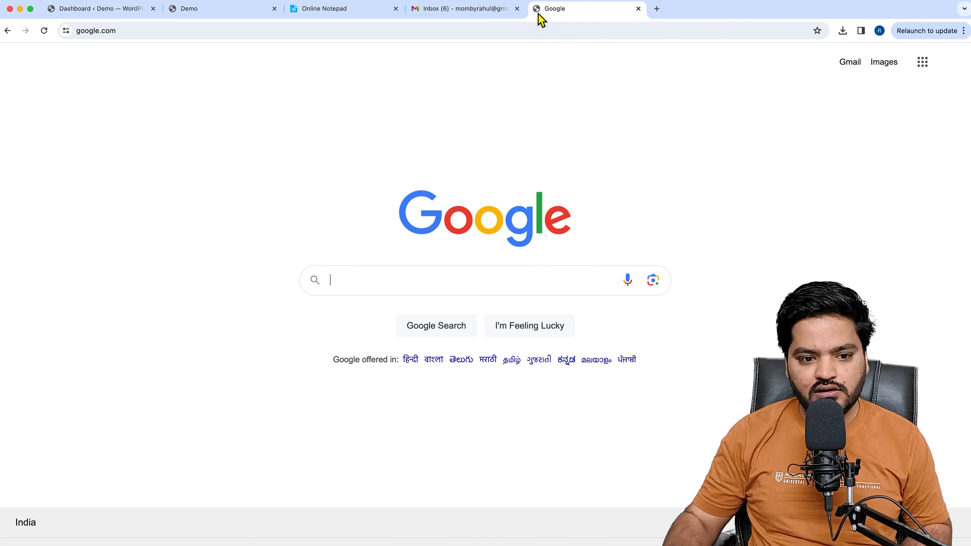
text(googl)
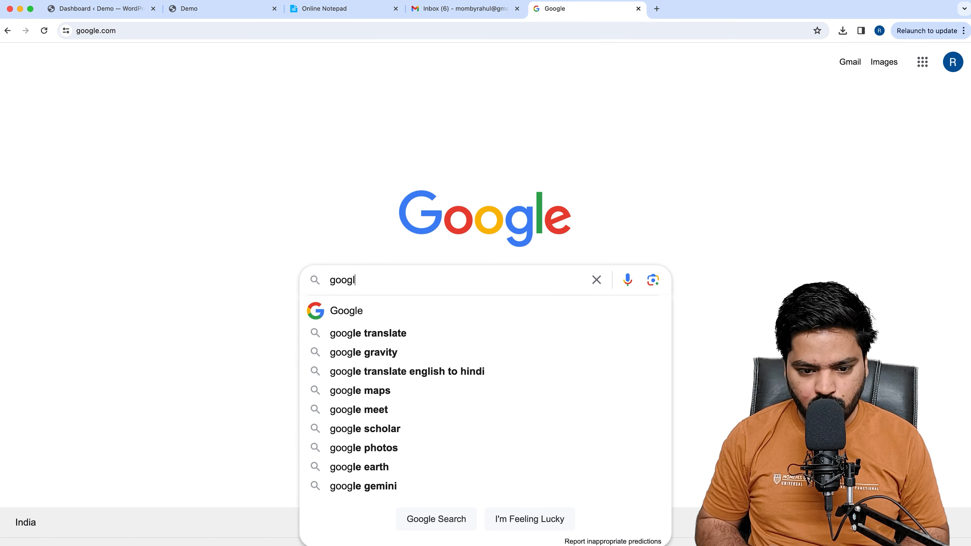
text(e analytics)
key(Return)
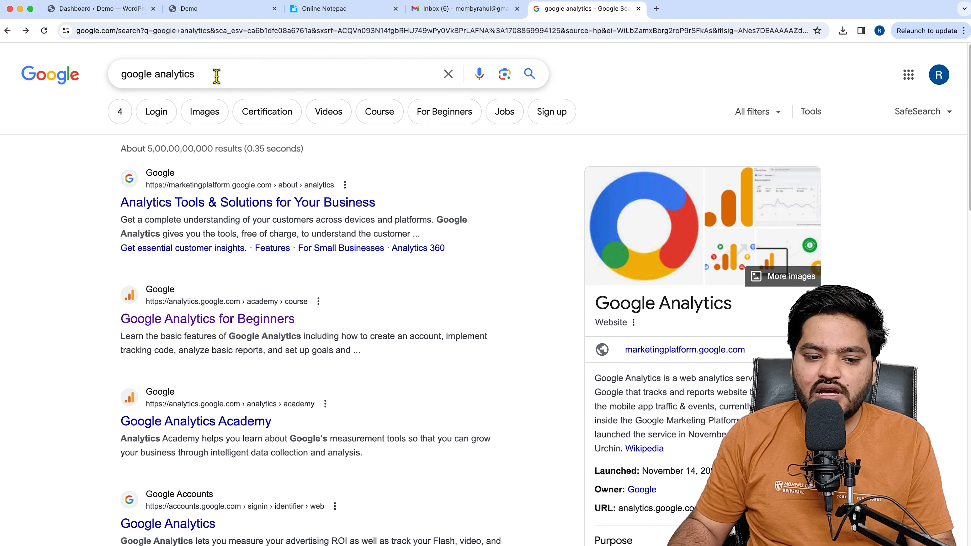
Step: Open the Analytics Tools & Solutions for Your Business result, get started, check the signed-in Google account and start measuring
click(242, 208)
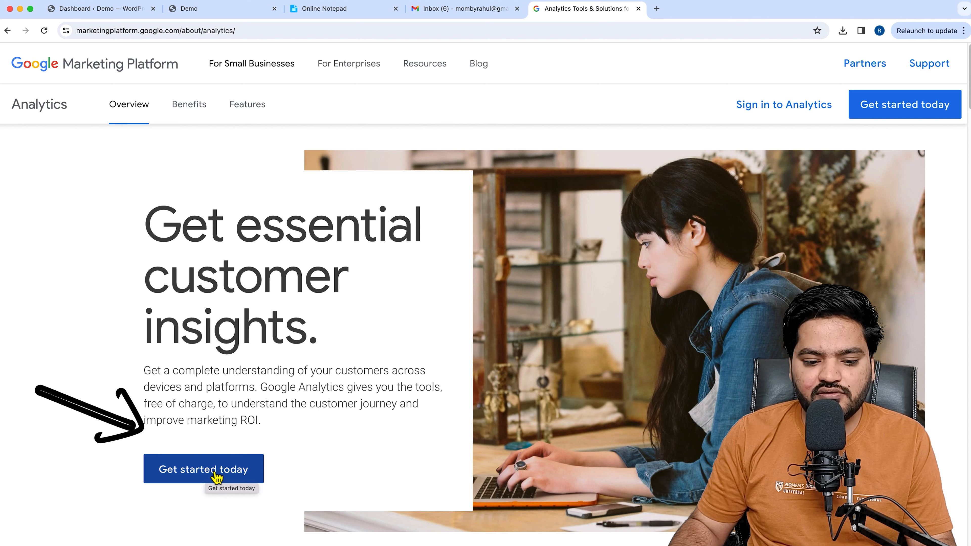
click(217, 478)
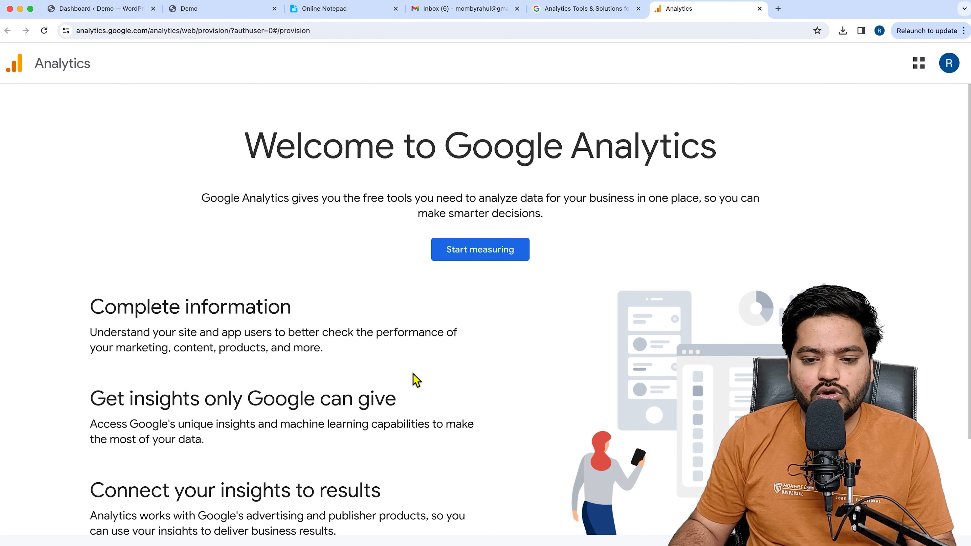
click(949, 65)
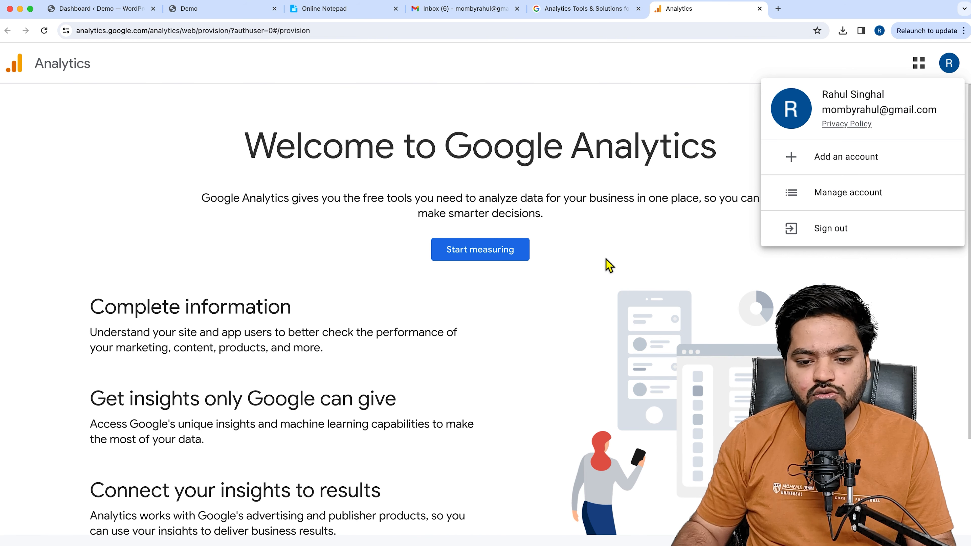
click(609, 265)
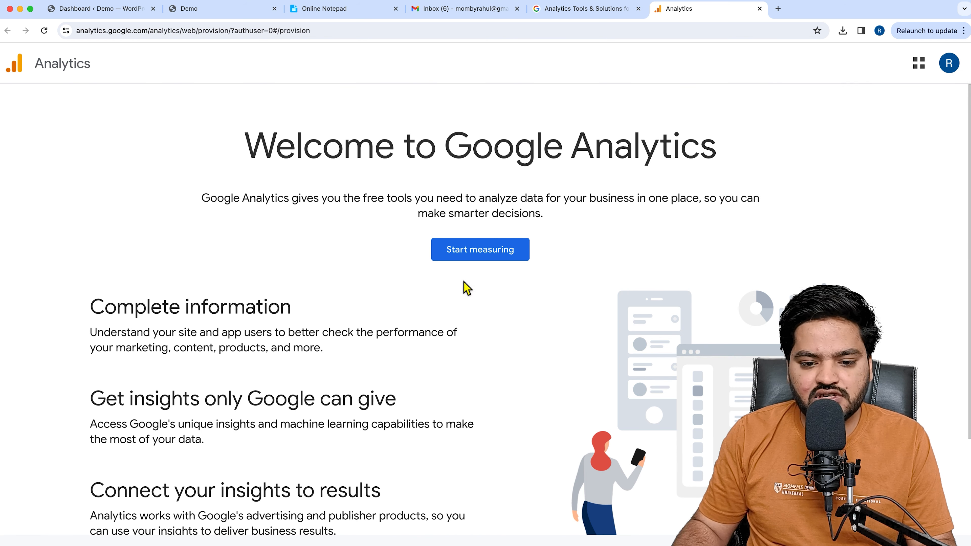
click(484, 262)
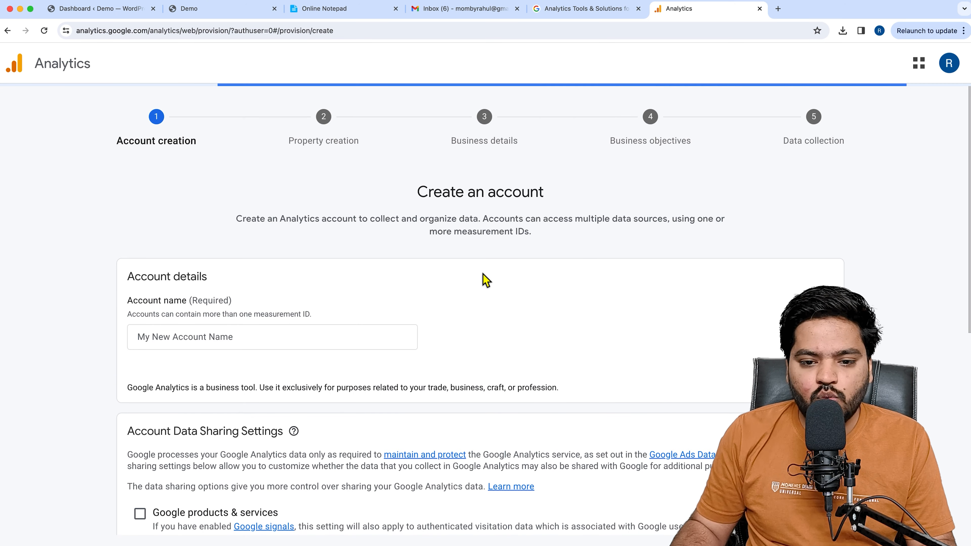
Step: Name the new Analytics account "Learn WP"
drag(418, 191, 542, 192)
click(542, 191)
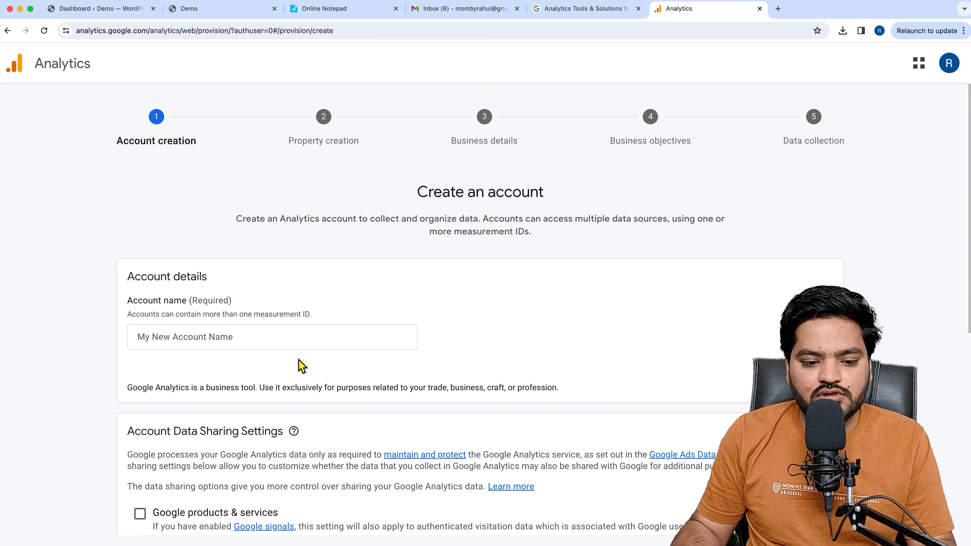
click(263, 340)
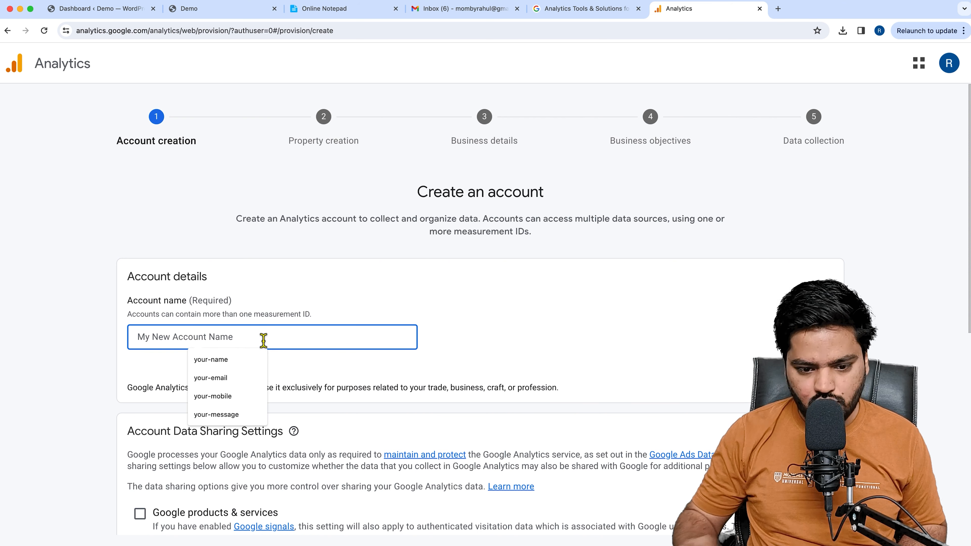
text(Lear)
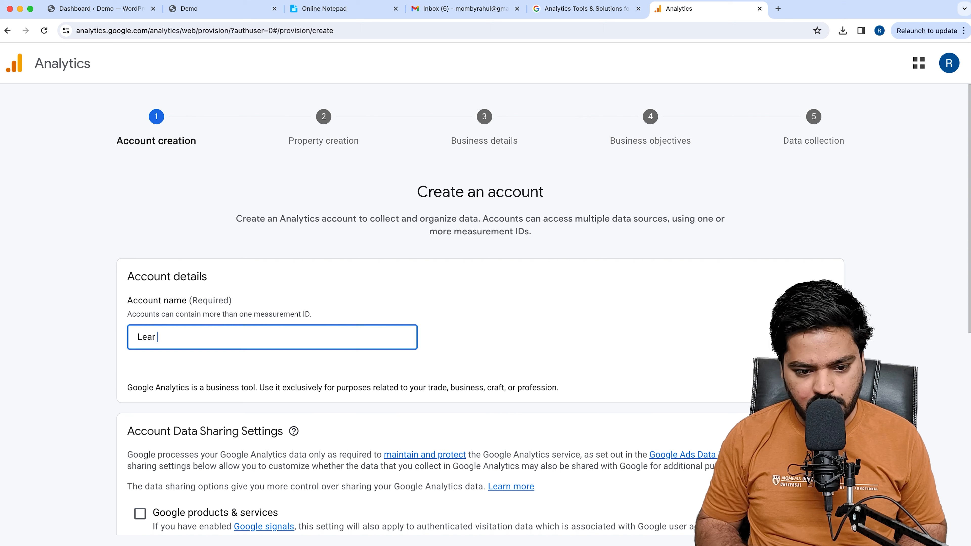
text(n WP)
click(96, 358)
Step: Enable data sharing for Google products & services and continue to property creation
scroll(100, 359, down, 3)
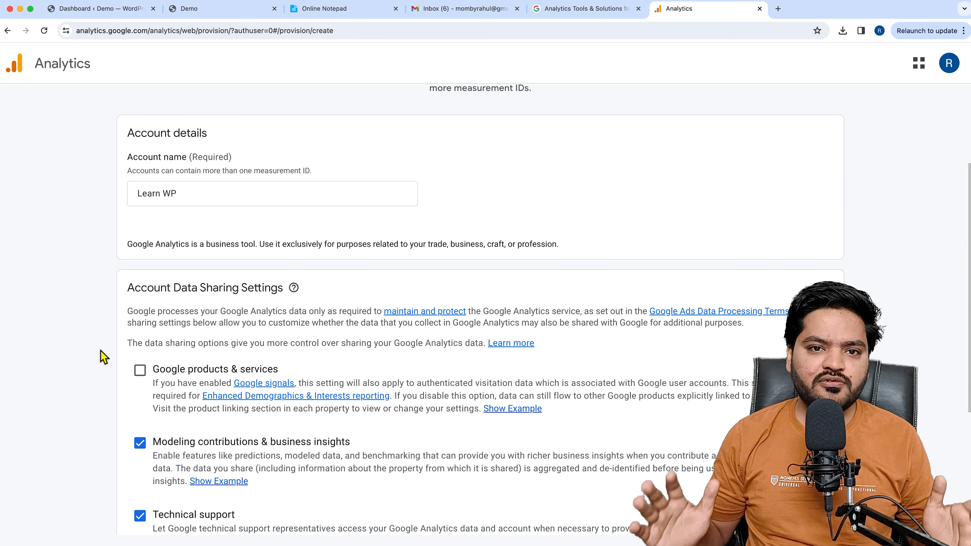
scroll(103, 348, down, 2)
drag(132, 211, 277, 210)
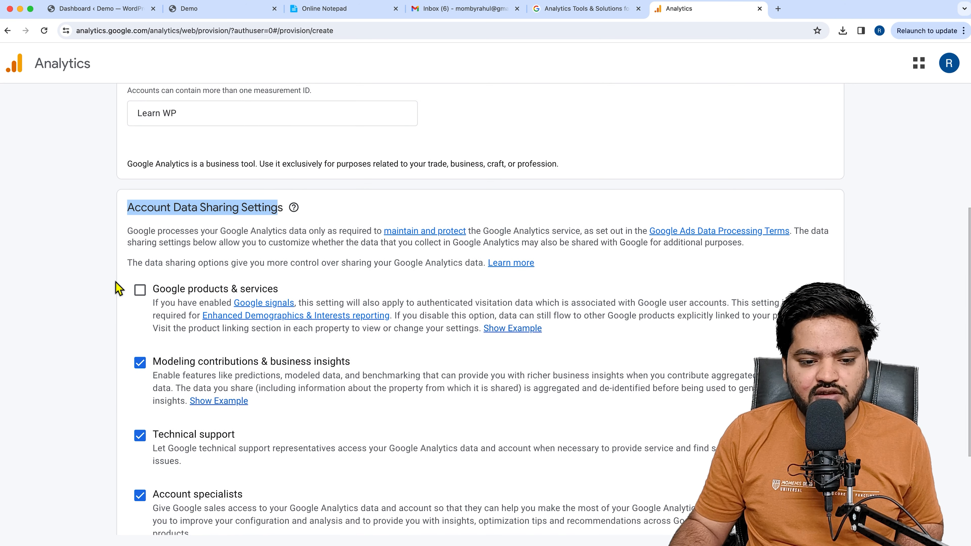
scroll(110, 299, down, 1)
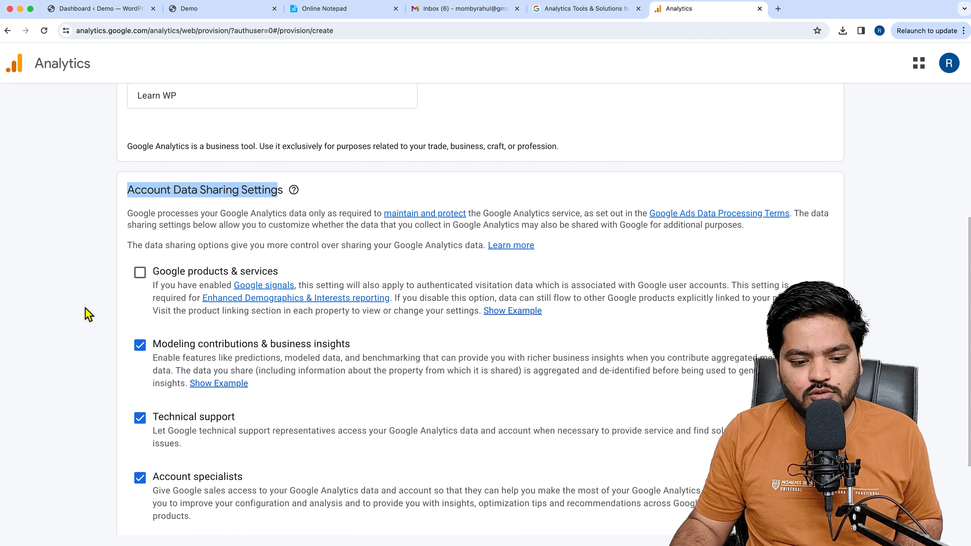
click(139, 273)
scroll(88, 331, down, 3)
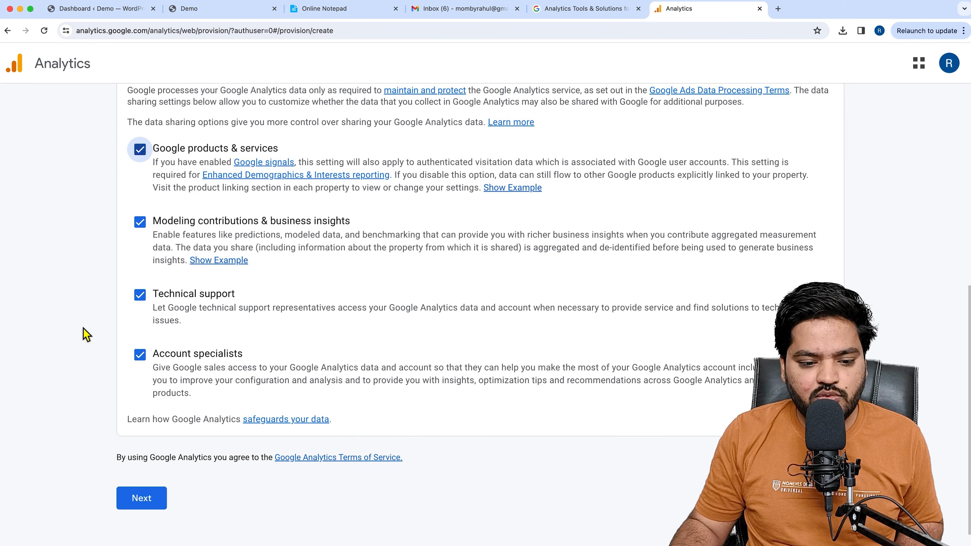
click(140, 498)
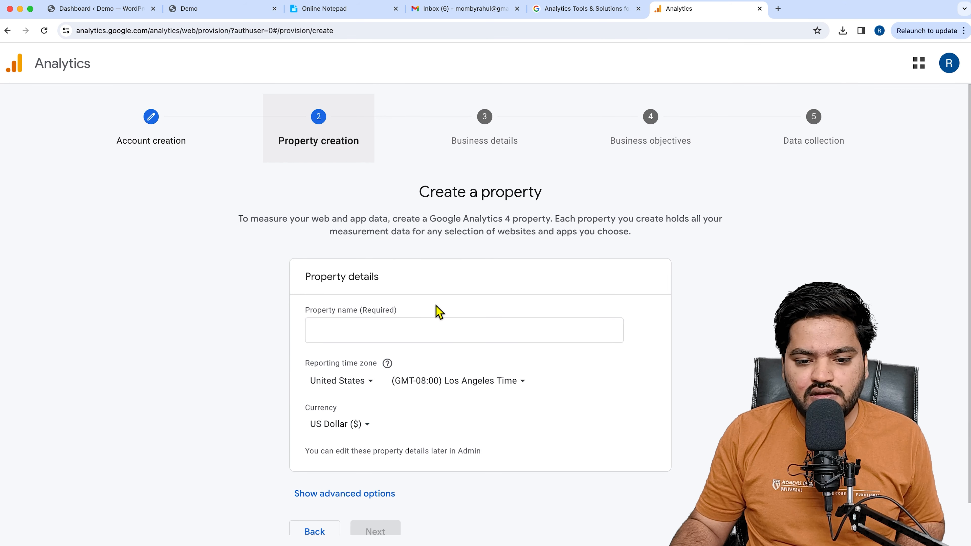
Step: Name the new property "learnwp.co.in"
drag(414, 197, 554, 191)
click(425, 232)
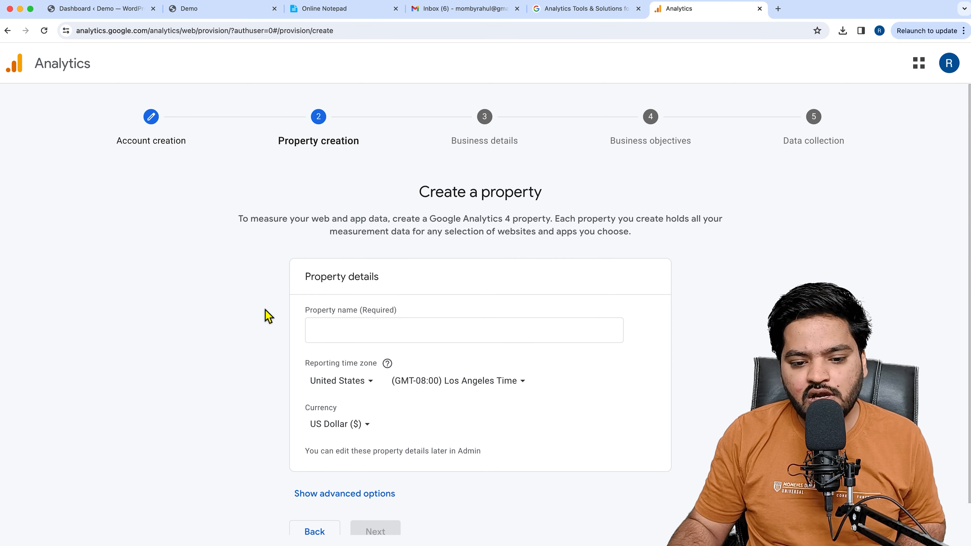
click(385, 334)
text(learnwp.co.in)
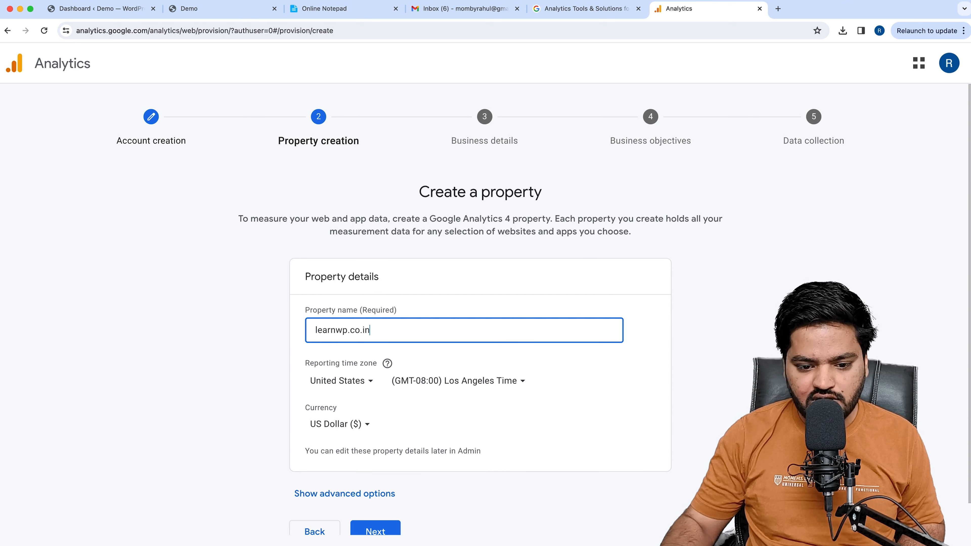
click(269, 341)
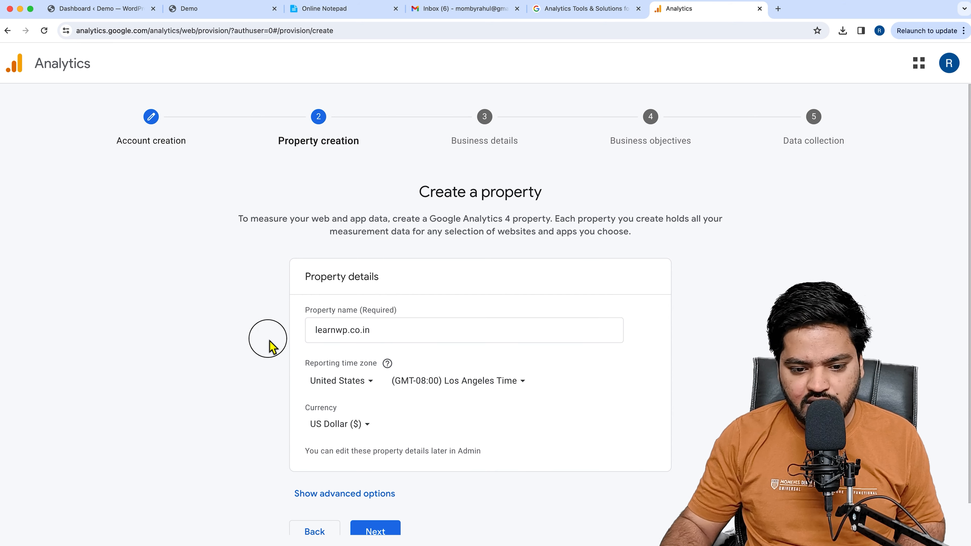
Step: Set the property's reporting time zone to India and its currency to Indian Rupee (₹), and continue to the business details
click(359, 386)
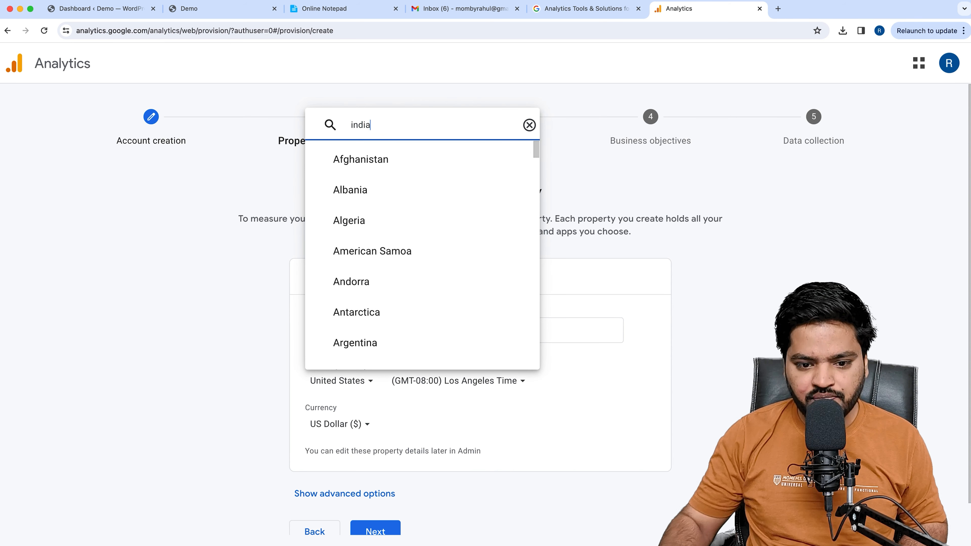
click(348, 350)
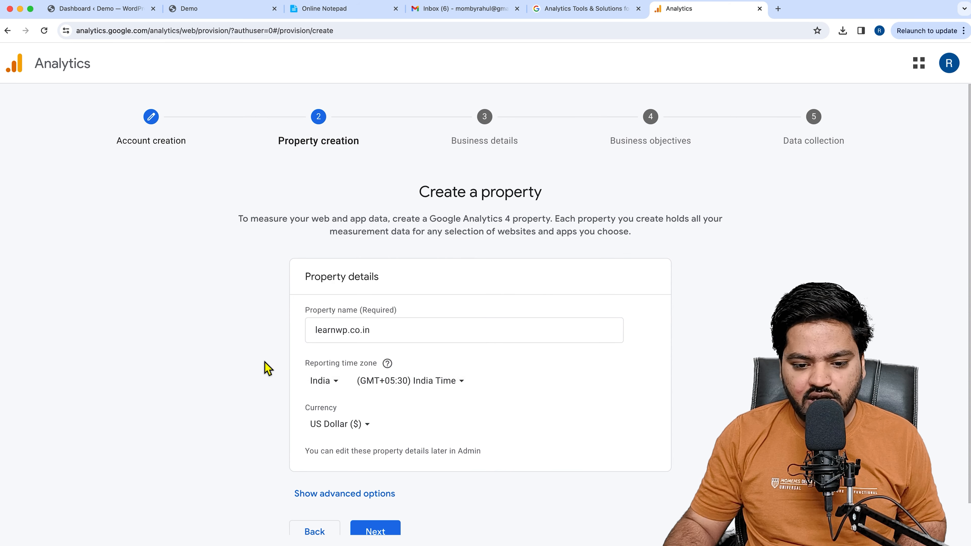
scroll(263, 368, down, 2)
click(351, 394)
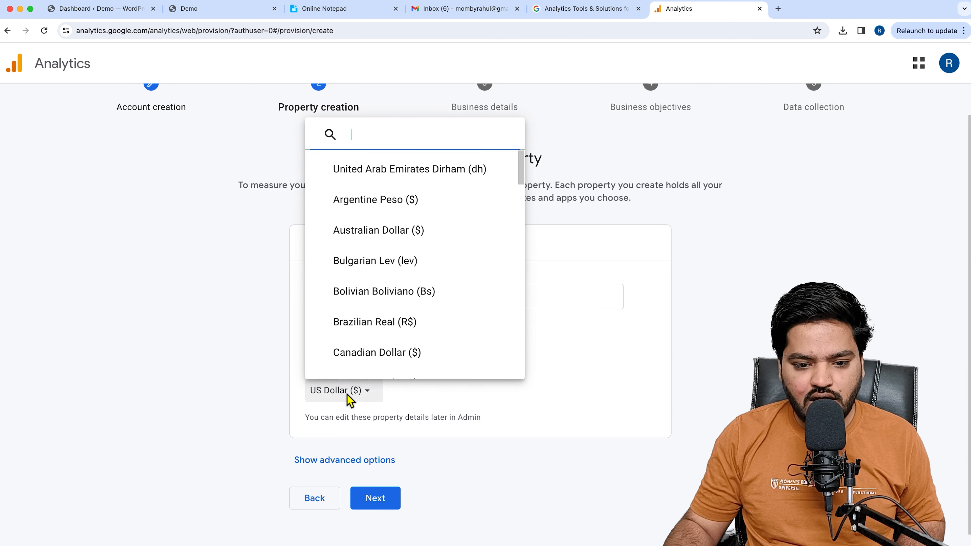
text(rupee)
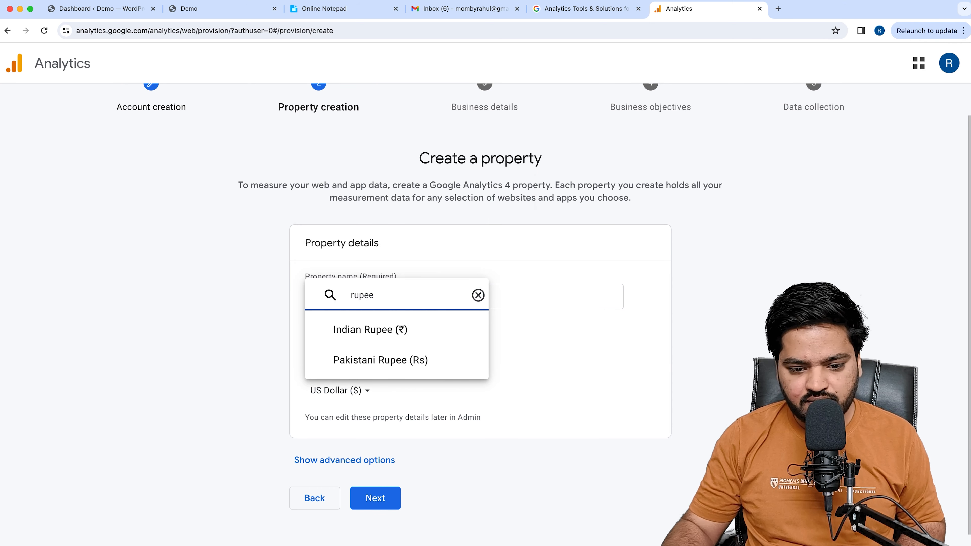
click(385, 331)
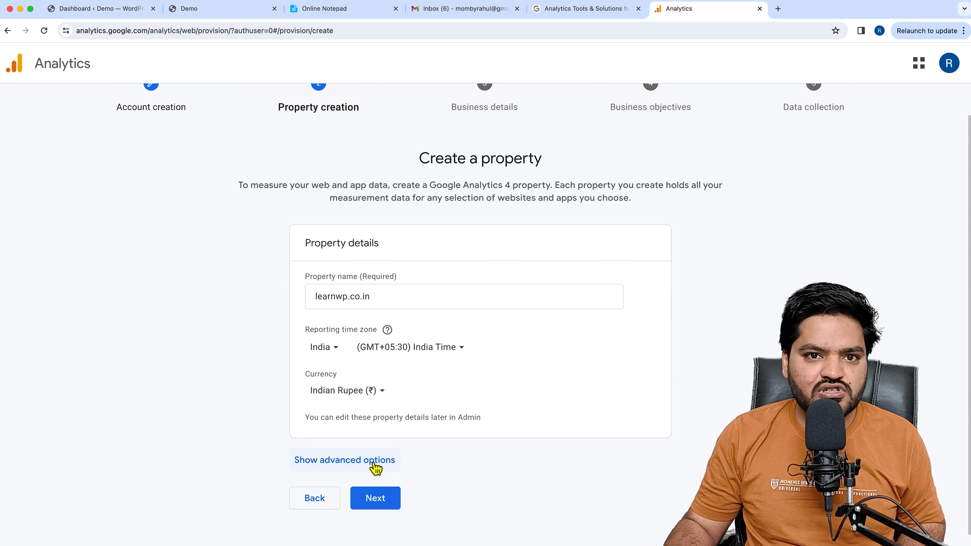
click(390, 502)
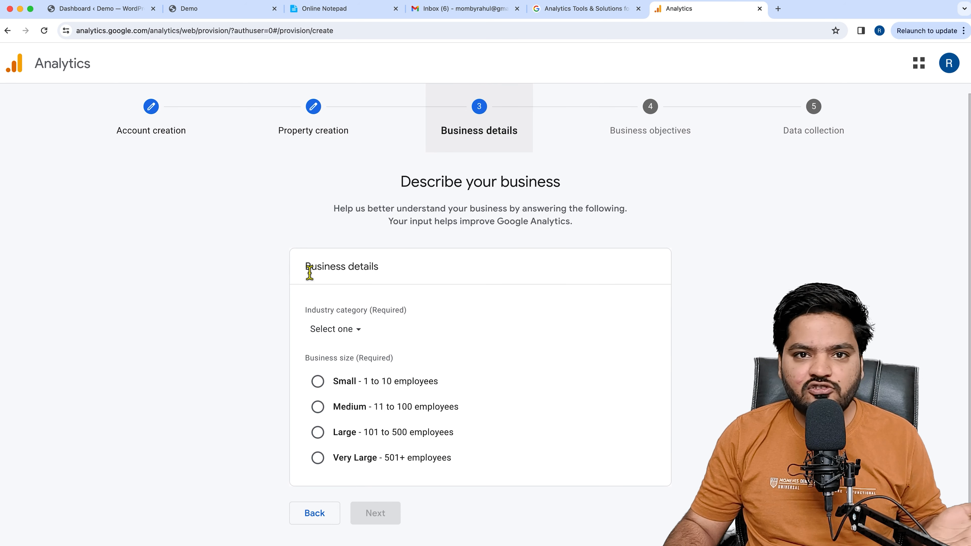
Step: Choose Jobs & Education as the industry category, select the business size and continue to the business objectives
scroll(321, 317, down, 1)
click(342, 324)
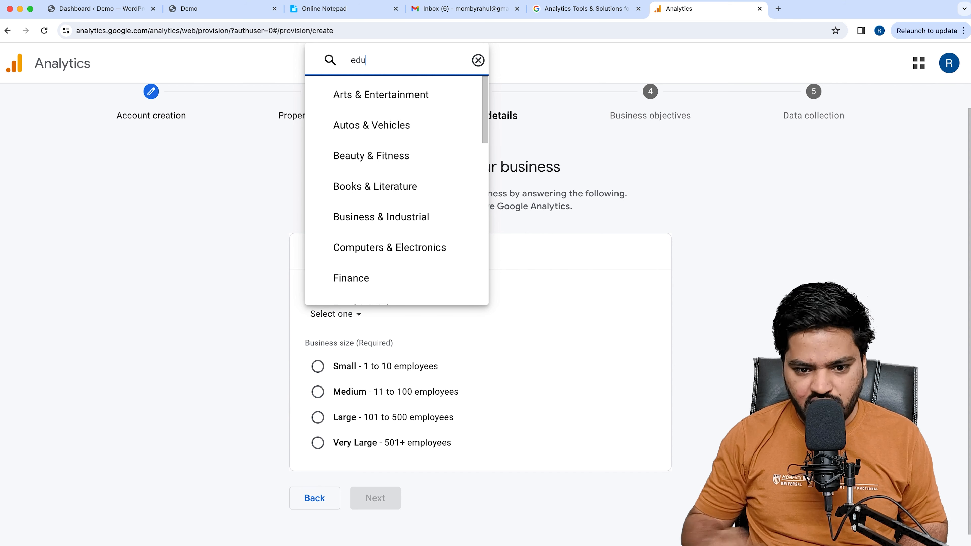
click(378, 285)
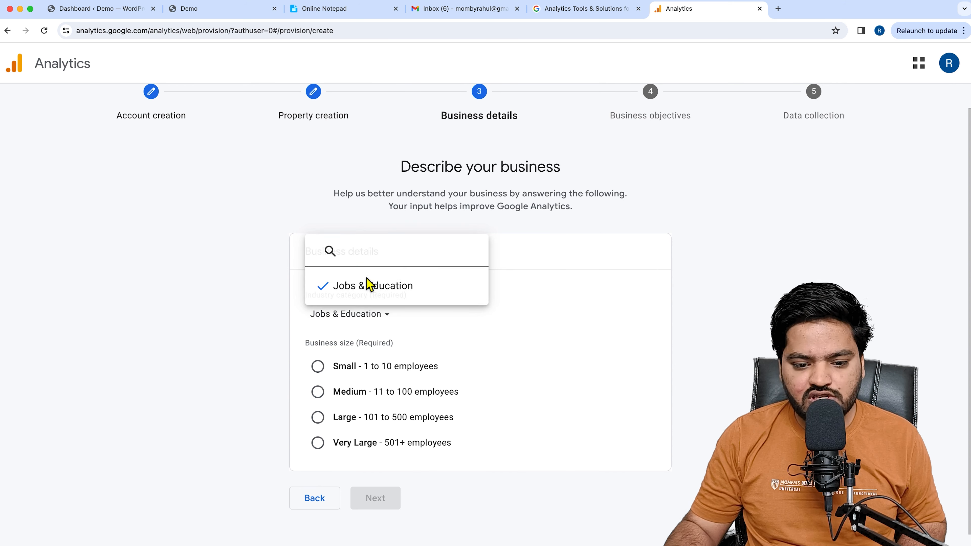
click(318, 379)
click(392, 499)
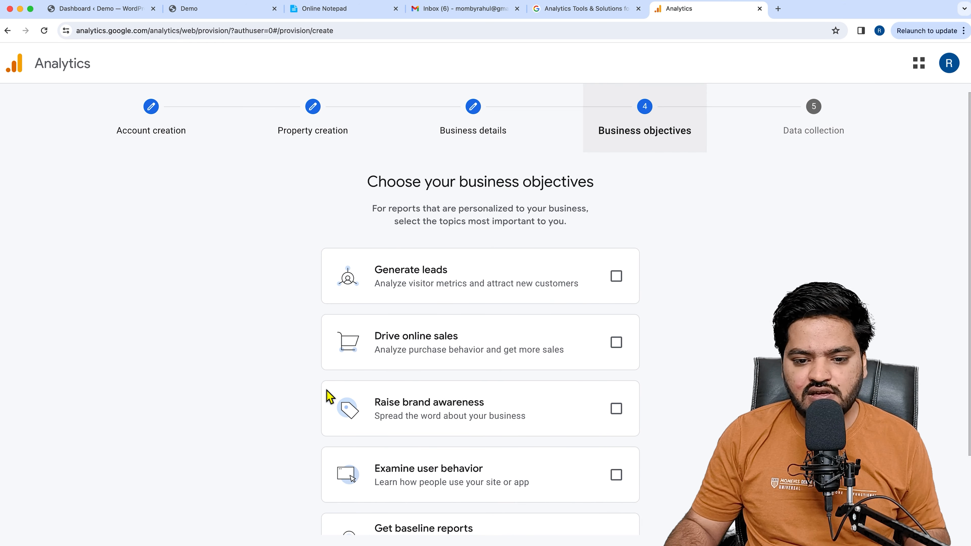
Step: Try to select all five business objectives, including Get baseline reports
drag(368, 182, 545, 184)
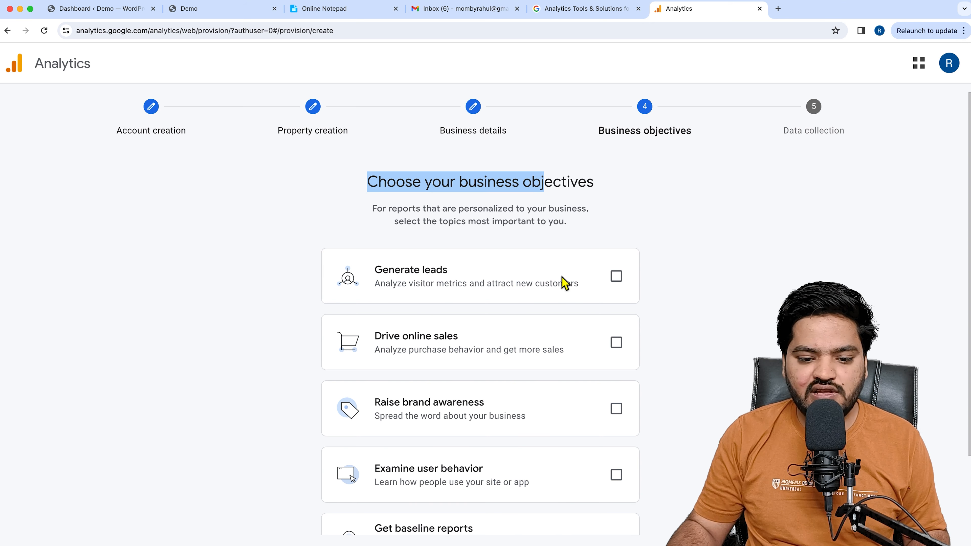
scroll(543, 329, down, 3)
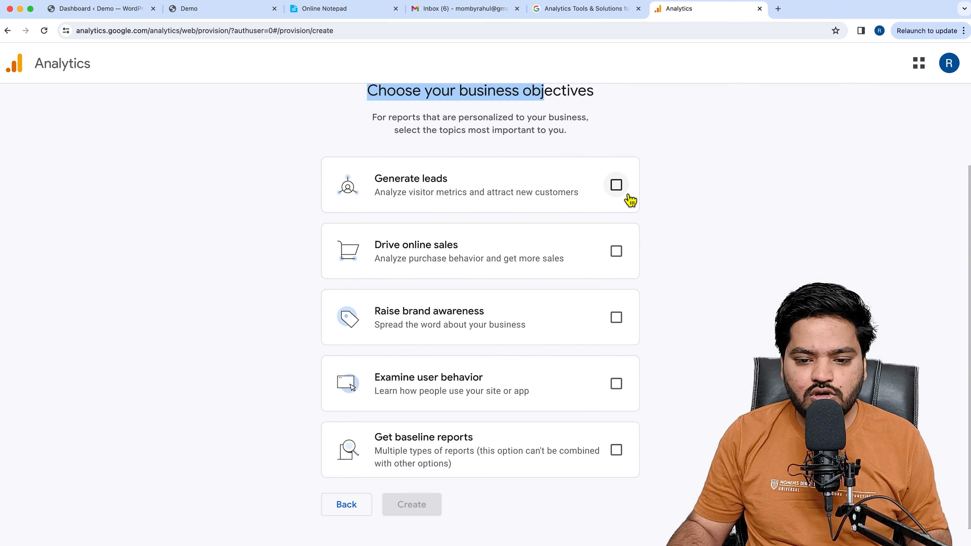
click(616, 185)
click(618, 253)
click(617, 319)
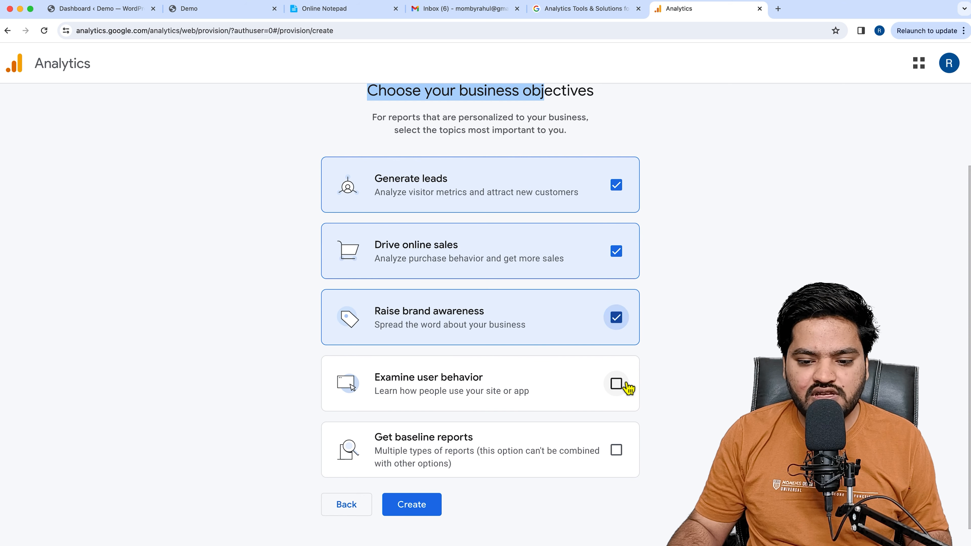
click(617, 385)
click(616, 450)
scroll(682, 425, down, 1)
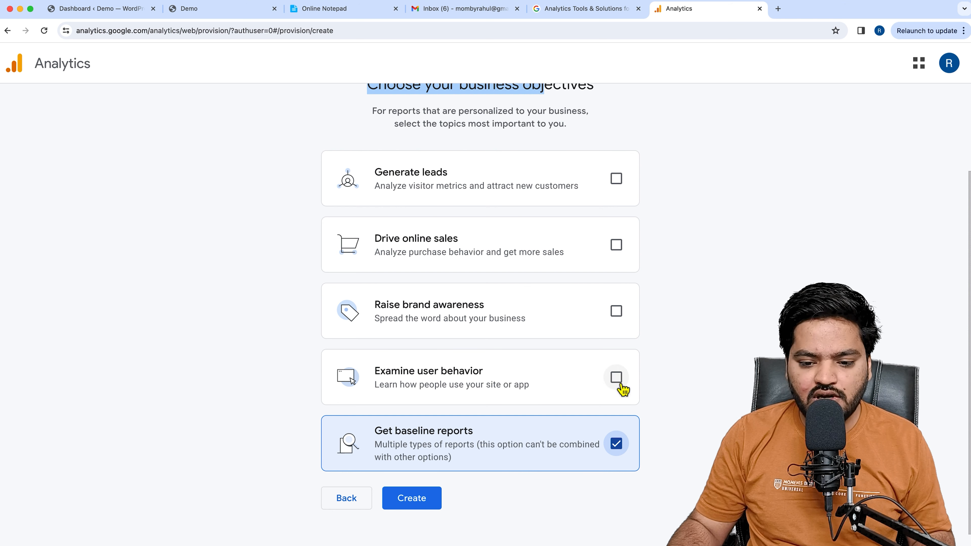
Step: Choose Examine user behavior, Raise brand awareness, Drive online sales and Generate leads as objectives, and create the property
click(616, 378)
click(616, 310)
click(616, 245)
click(616, 179)
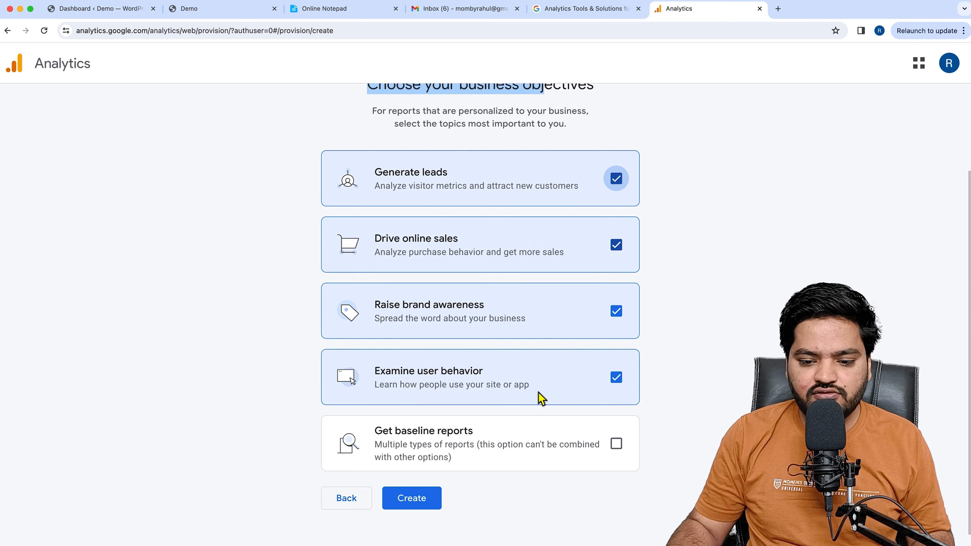
click(420, 510)
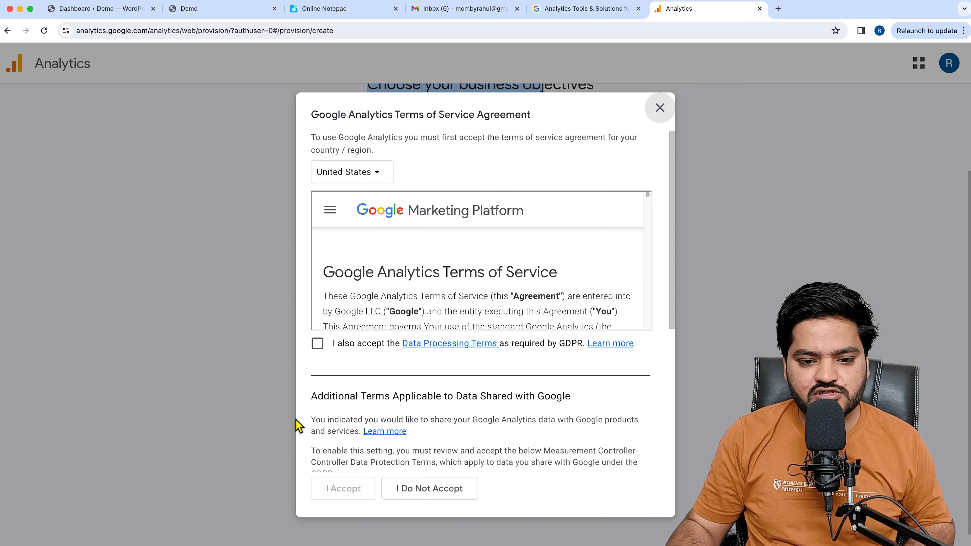
Step: Set the Terms of Service country to India and accept the Data Processing Terms required by GDPR
click(363, 178)
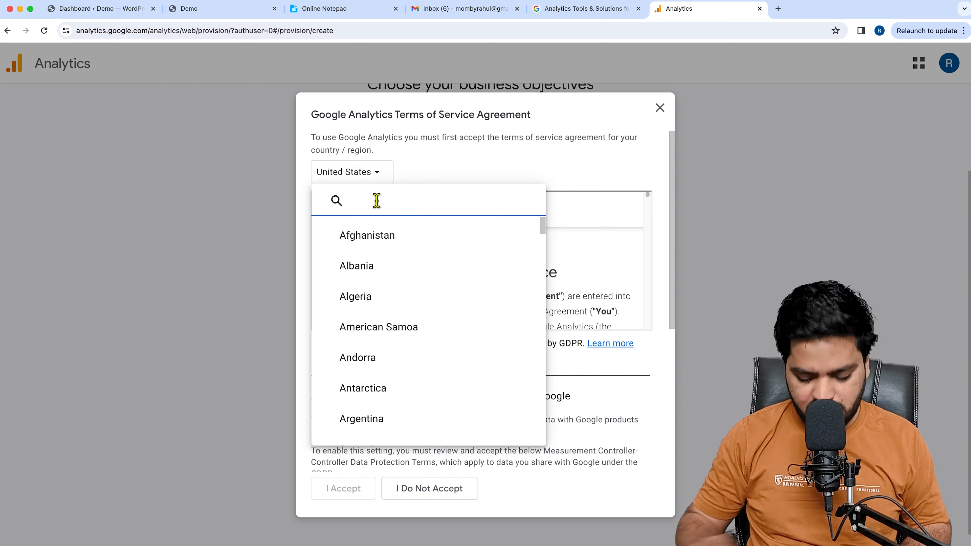
text(india)
click(373, 272)
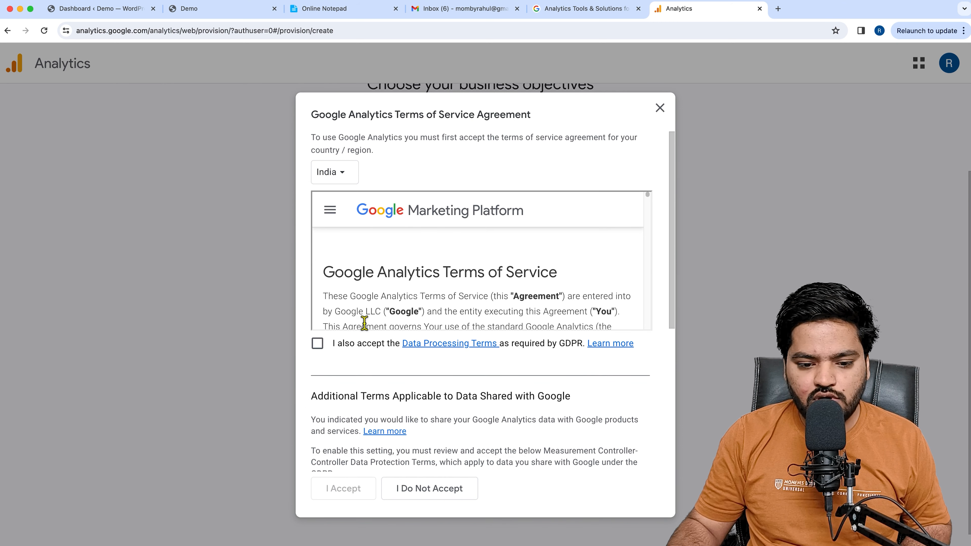
click(318, 348)
scroll(456, 312, down, 15)
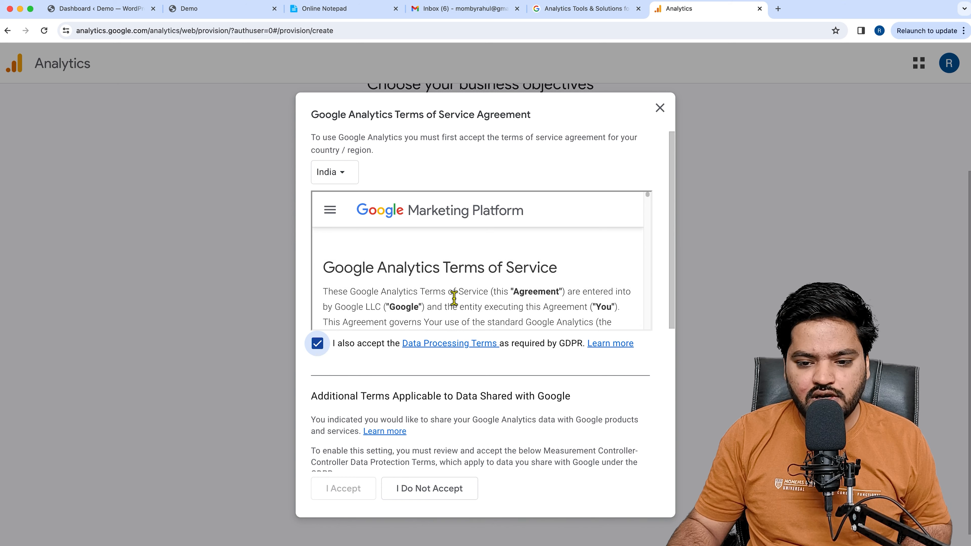
scroll(456, 302, down, 20)
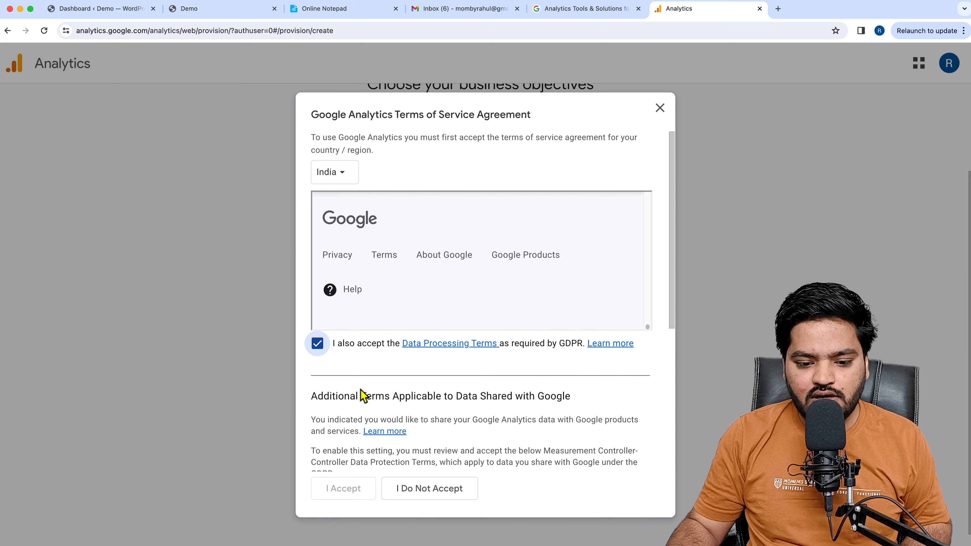
Step: Accept the Measurement Controller-Controller Data Protection Terms for shared data and agree to the Terms of Service
scroll(363, 394, down, 6)
scroll(362, 395, down, 3)
click(318, 446)
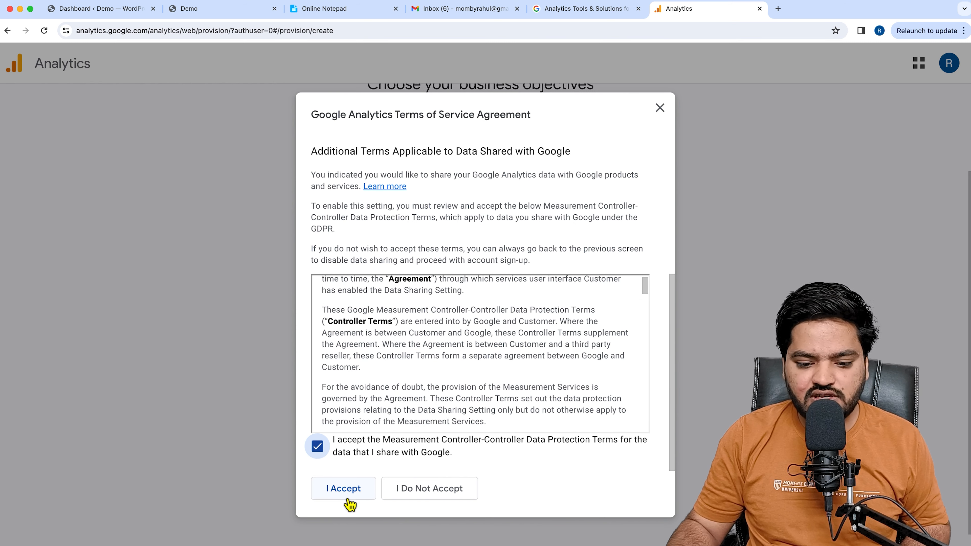
click(343, 489)
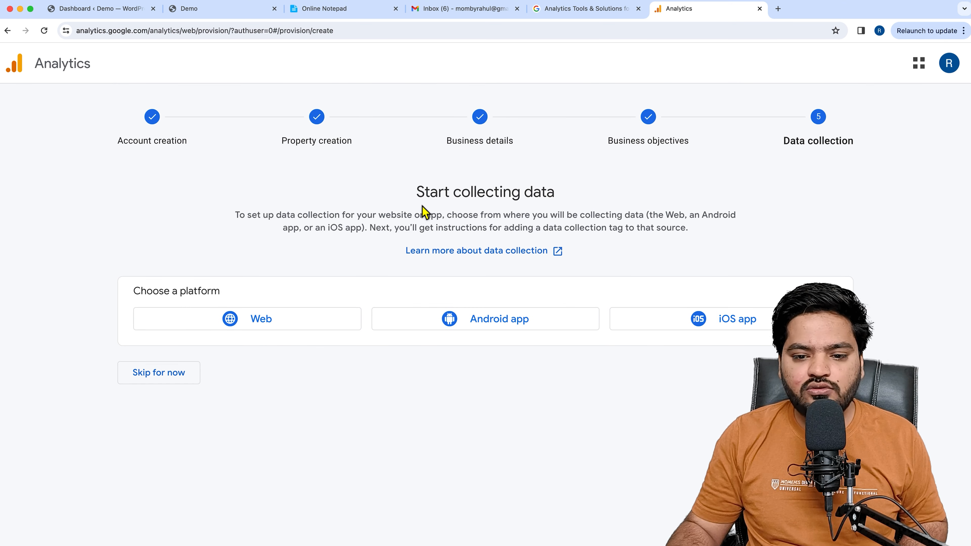
drag(420, 199, 589, 193)
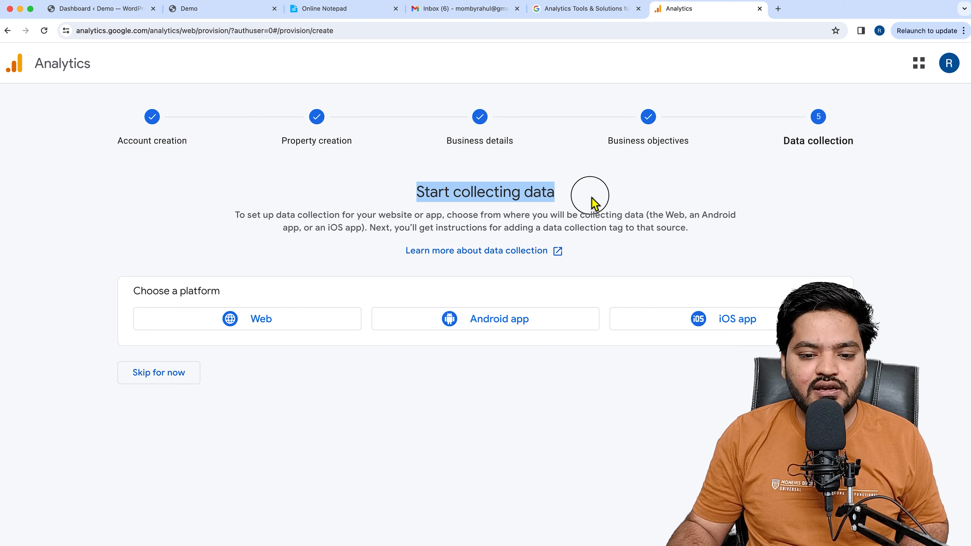
click(502, 195)
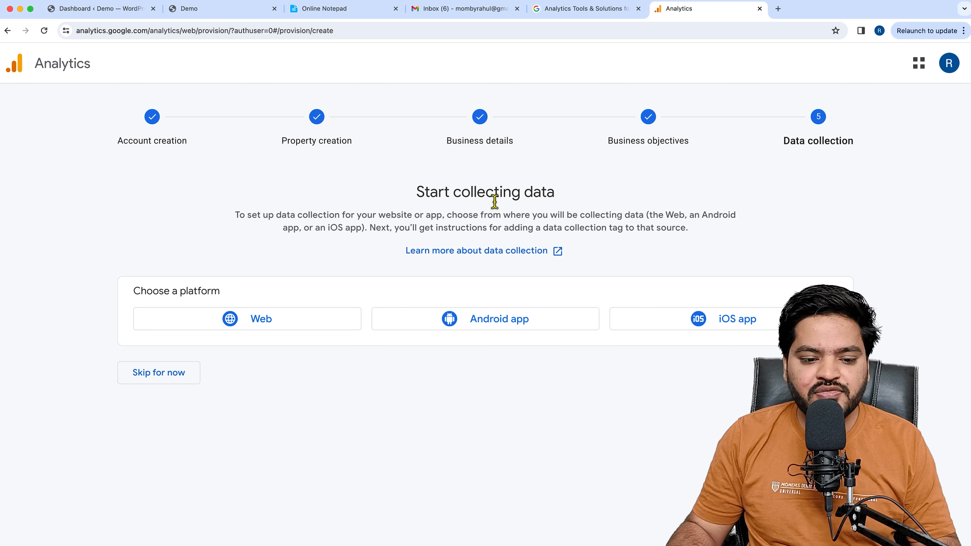
drag(138, 295, 225, 296)
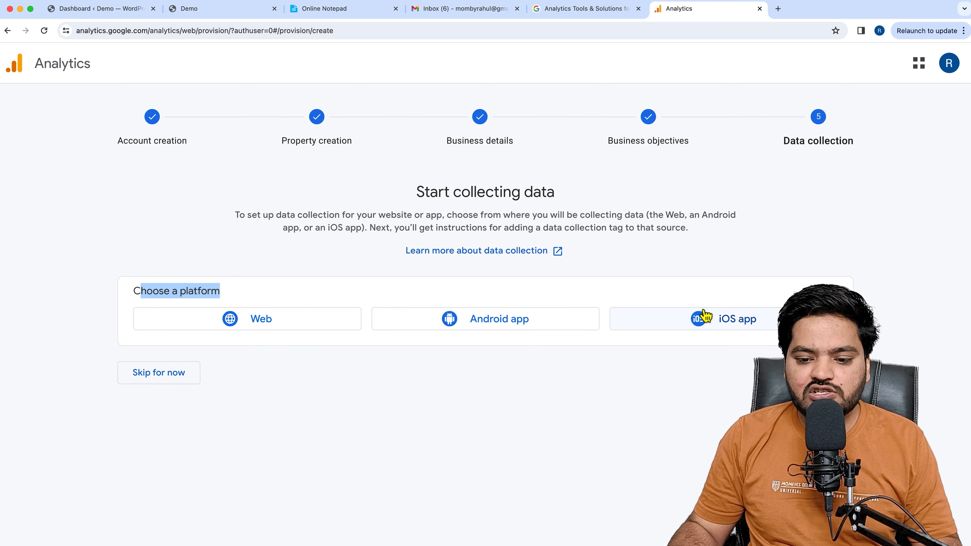
click(237, 9)
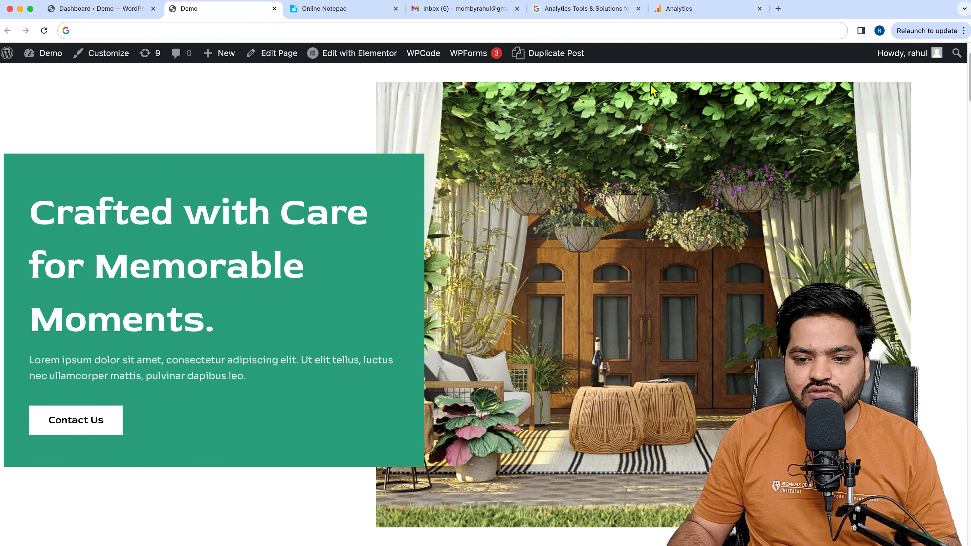
click(699, 11)
click(318, 318)
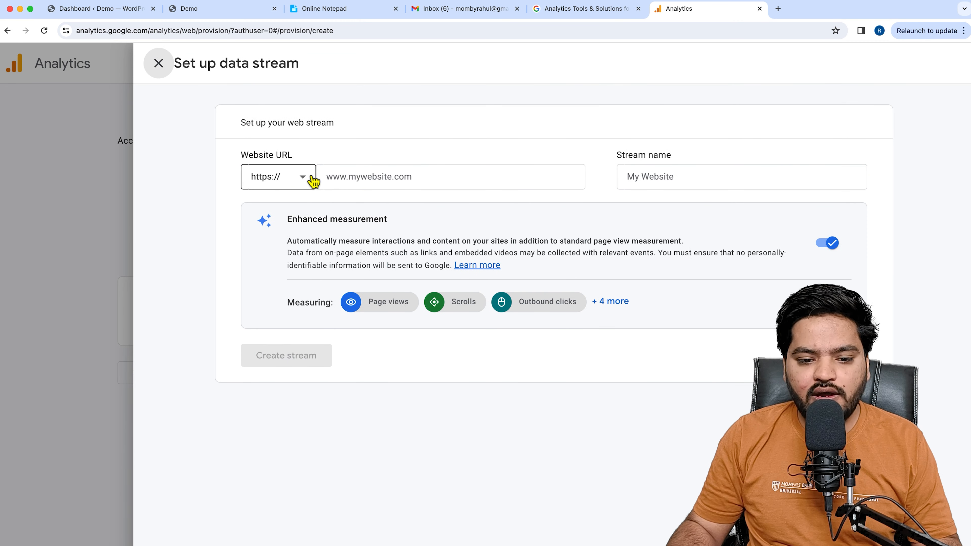
click(282, 187)
click(297, 187)
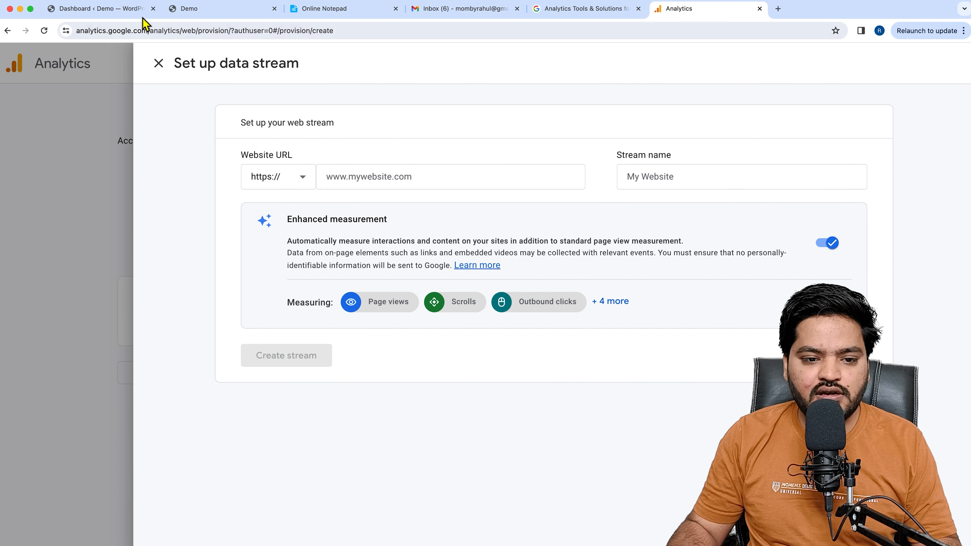
click(215, 11)
click(44, 30)
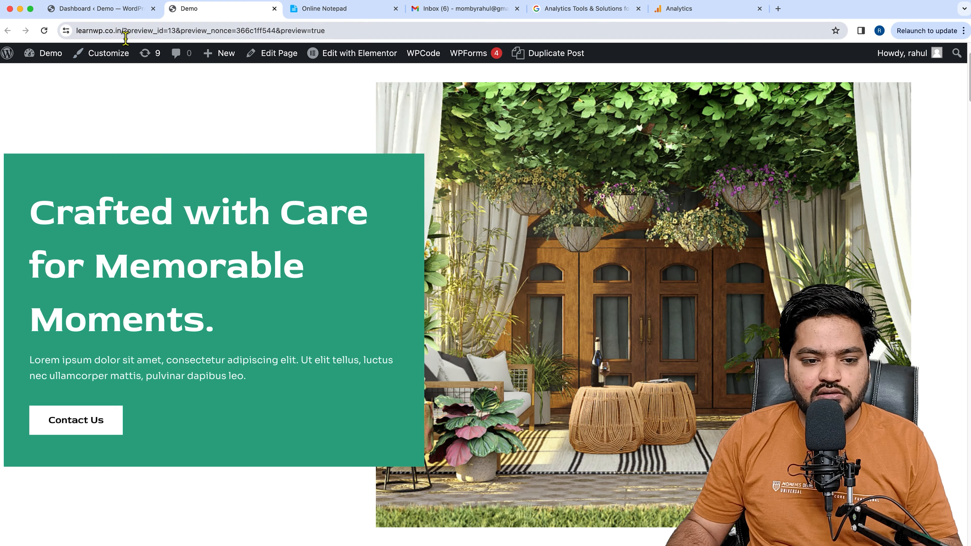
drag(123, 32, 377, 72)
key(BackSpace)
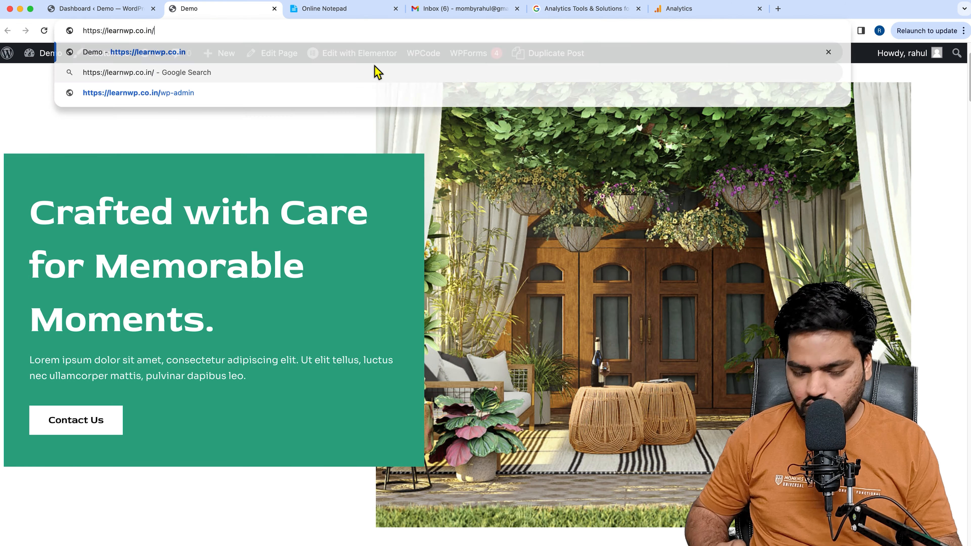
key(Return)
click(195, 32)
drag(172, 32, 104, 34)
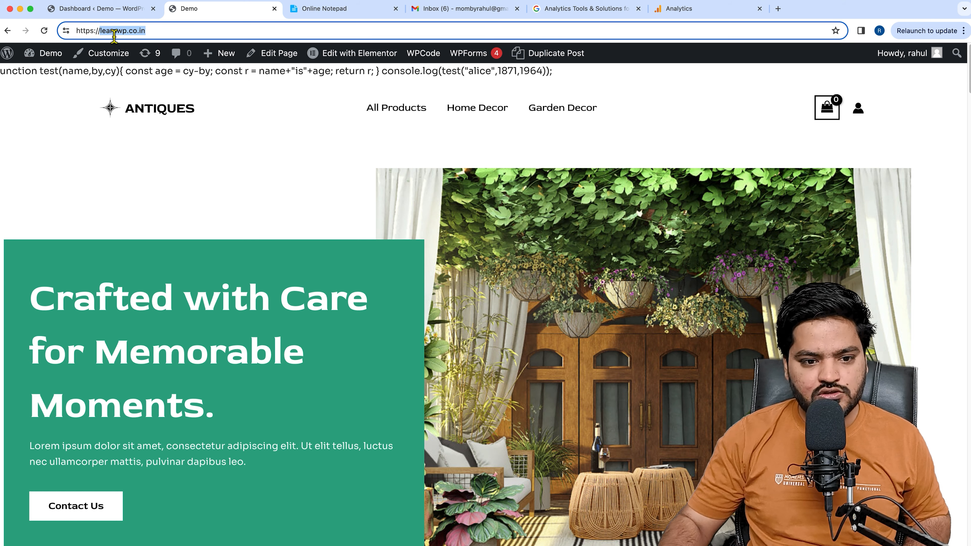
right_click(114, 36)
click(153, 115)
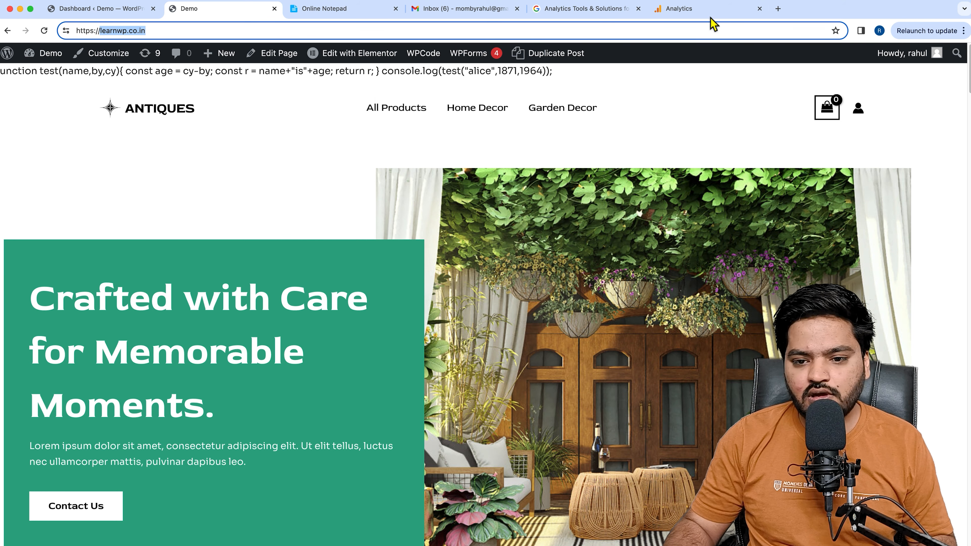
Step: Paste the copied domain learnwp.co.in as the web stream's website URL in Google Analytics
click(712, 24)
click(366, 174)
right_click(367, 177)
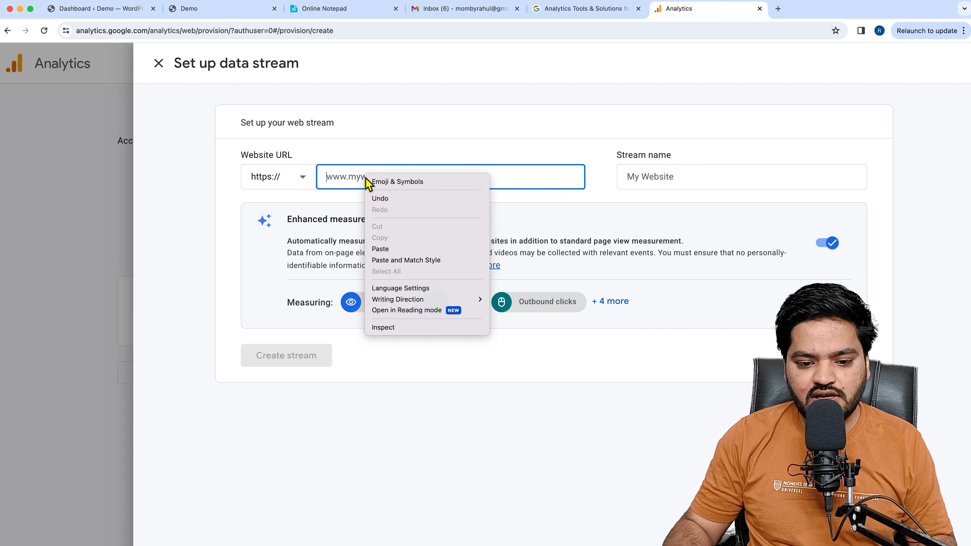
click(399, 253)
click(455, 155)
Step: Name the web stream LearnWP and create it
click(697, 181)
text(LearnWP)
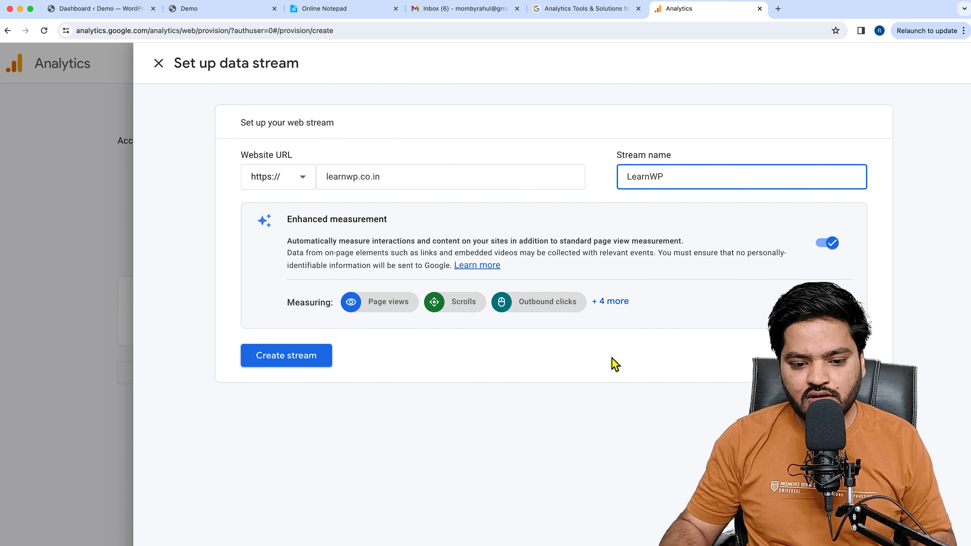
click(455, 408)
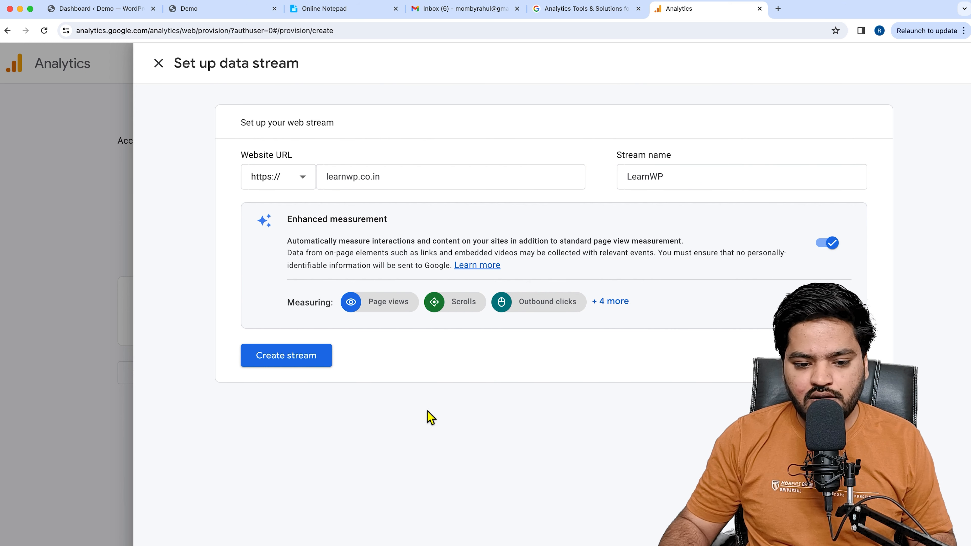
click(287, 357)
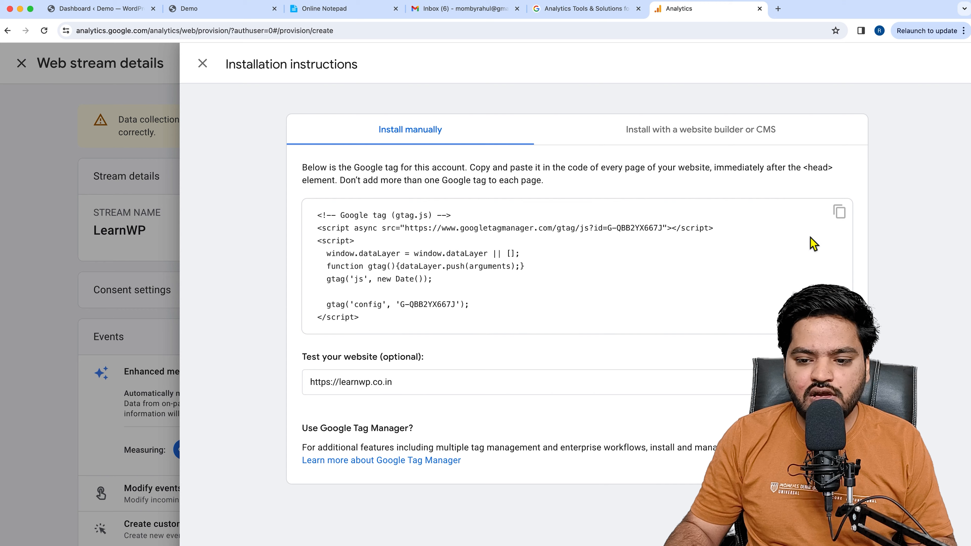
Step: Copy the Google tag code from the manual installation instructions and open the page for adding plugins in the WordPress dashboard
click(839, 211)
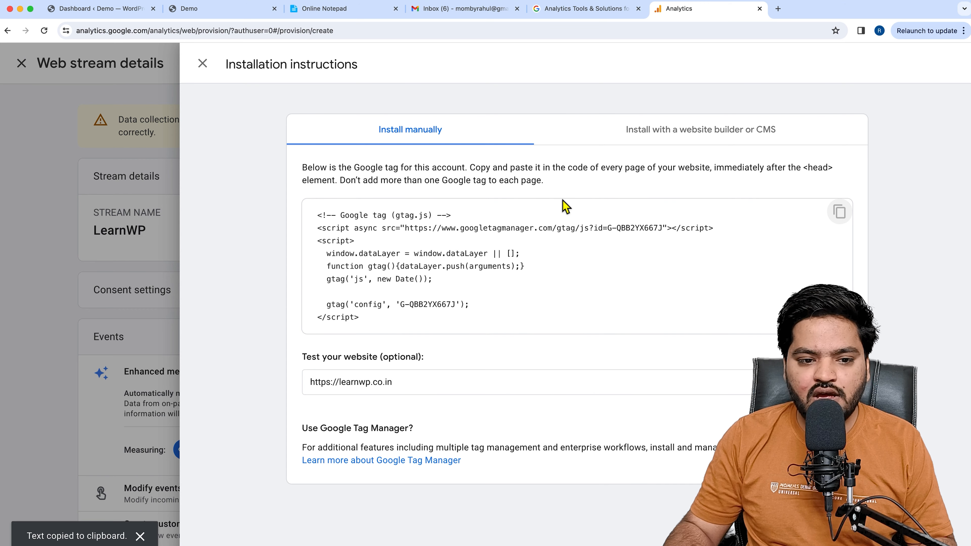
click(111, 9)
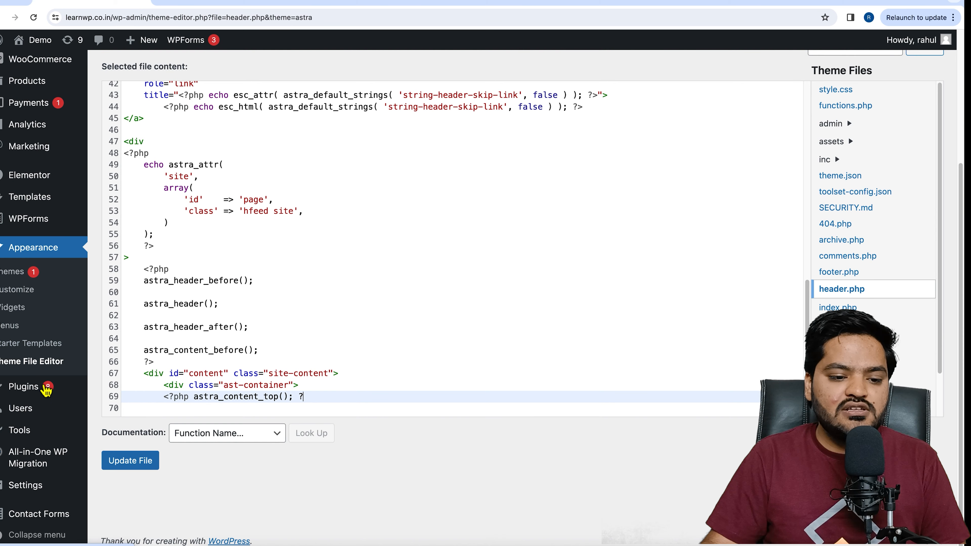
mouse_move(29, 394)
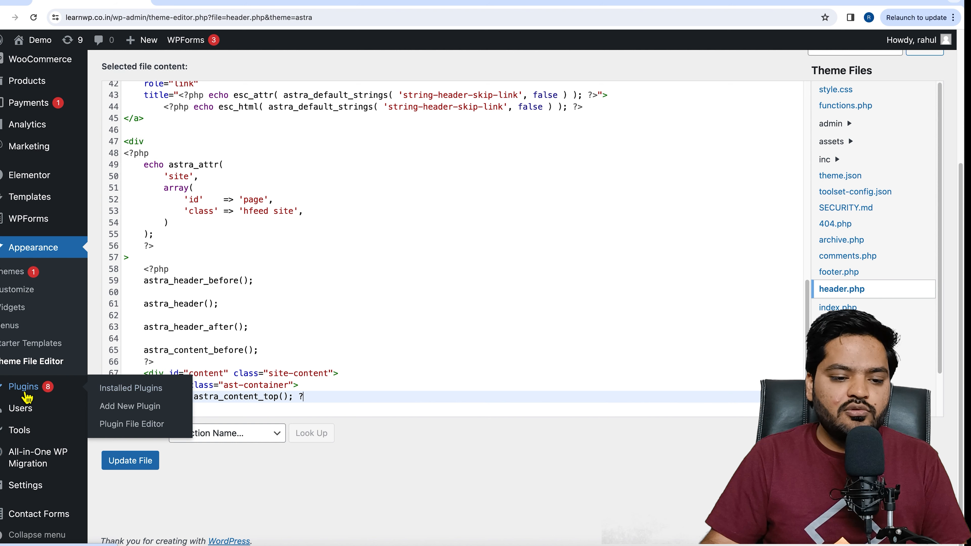
click(139, 412)
click(514, 196)
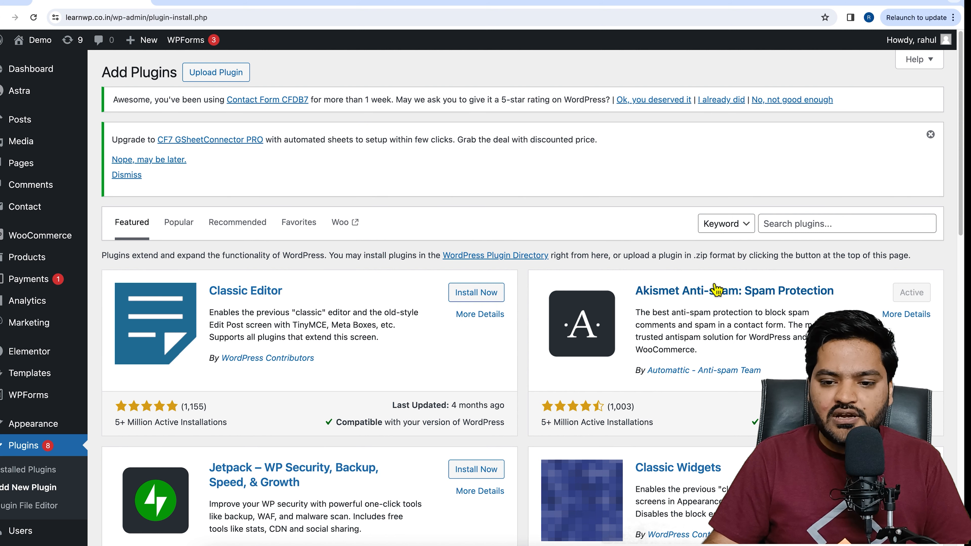
Step: Search the plugin directory for "wp code", then install and activate the WPCode – Insert Headers and Footers plugin
click(801, 226)
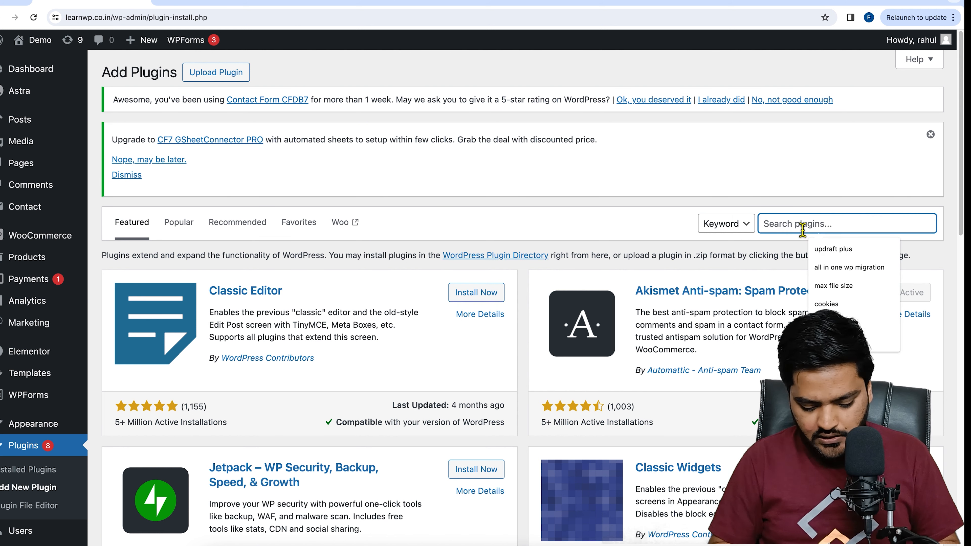
text(wp code)
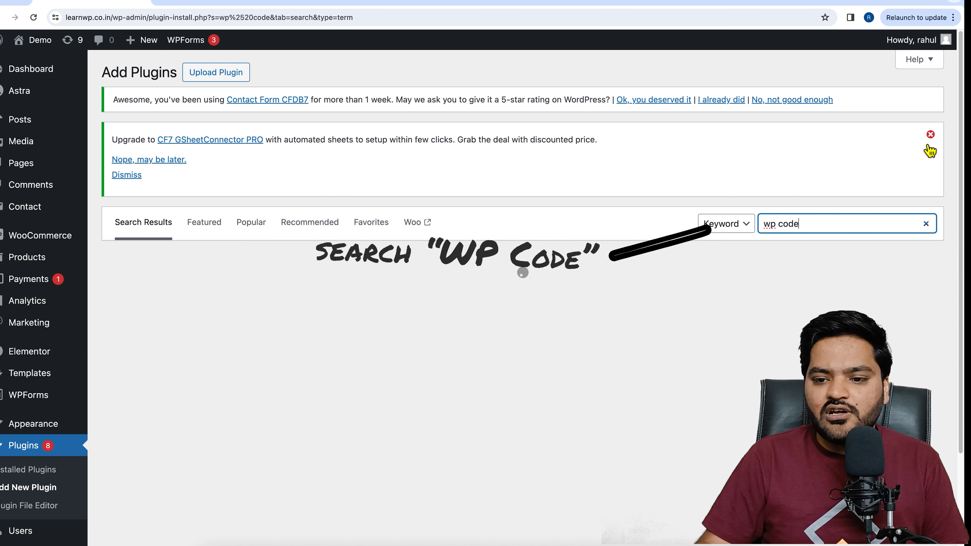
click(931, 134)
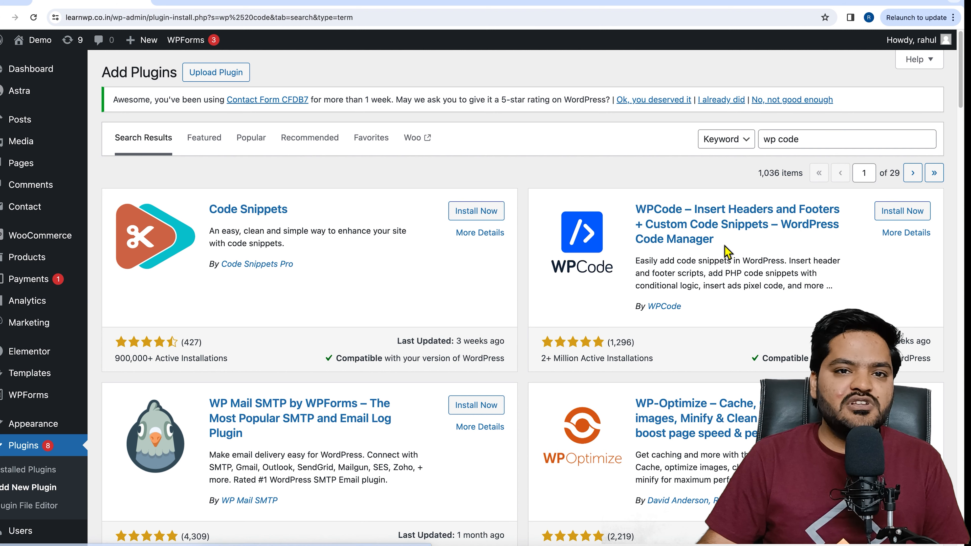
click(900, 216)
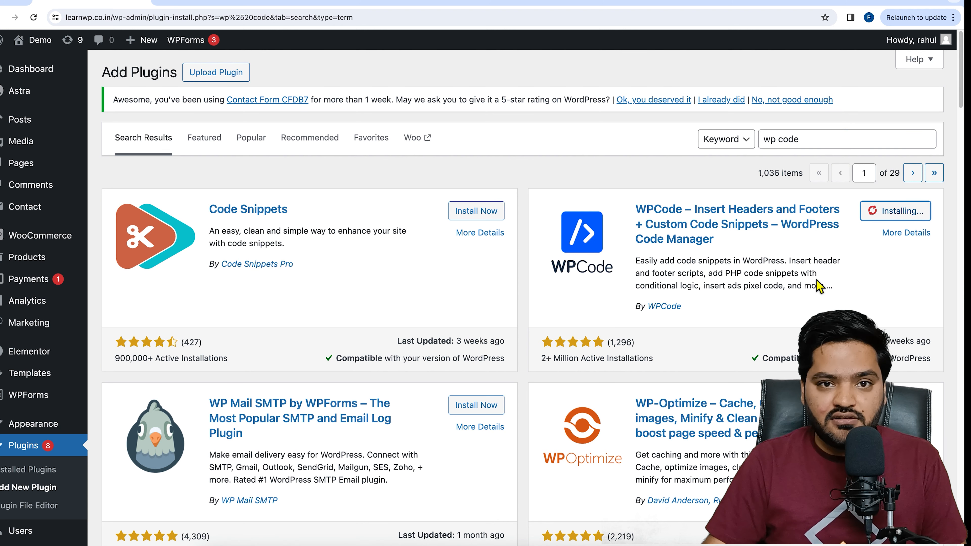
click(915, 216)
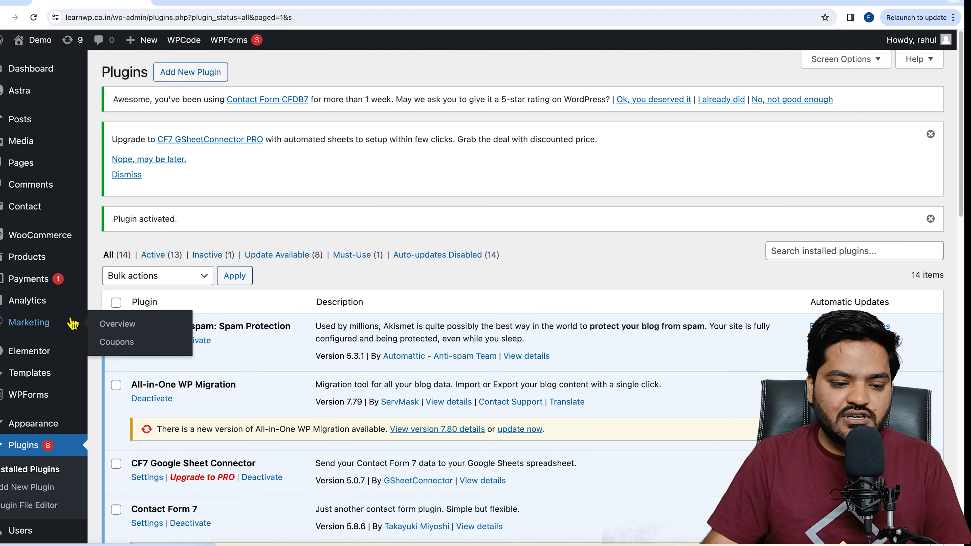
Step: Open the WPCode Header & Footer settings and delete the existing test function code from the global header
scroll(57, 439, down, 10)
mouse_move(38, 493)
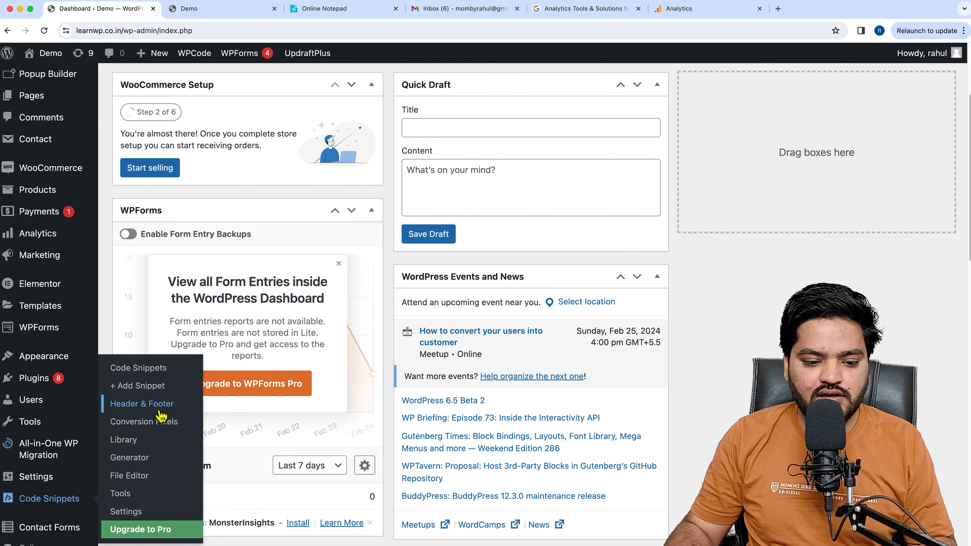
click(163, 402)
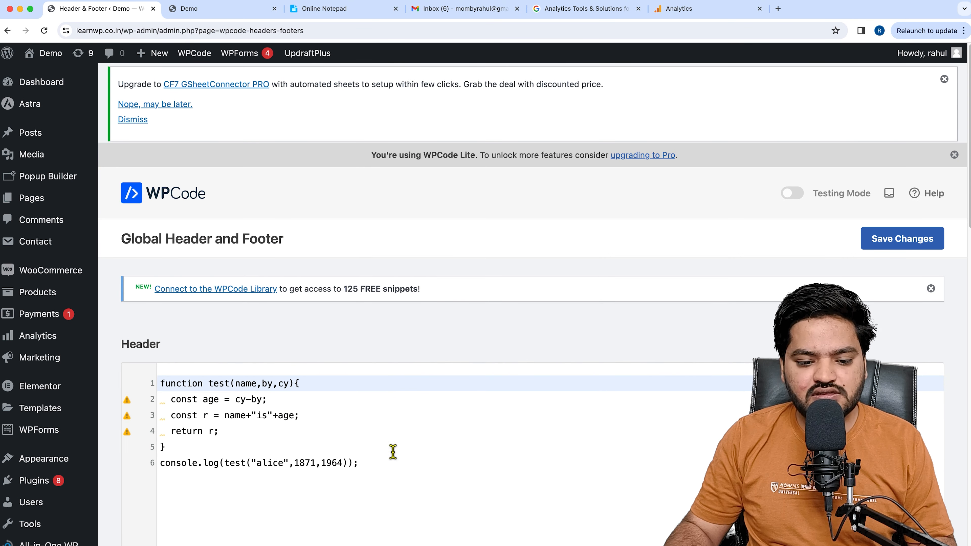
drag(361, 462, 161, 384)
key(BackSpace)
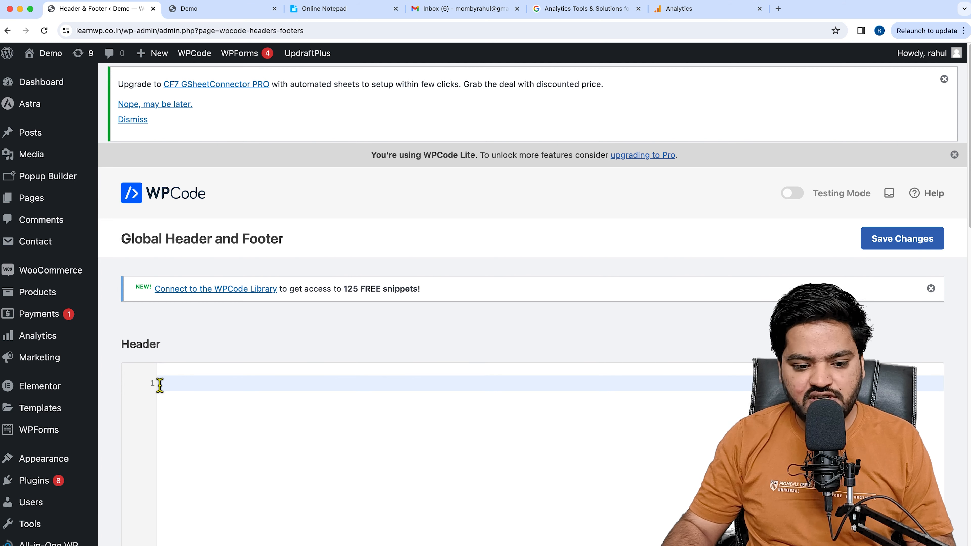
Step: Paste the copied Google tag code into the global header and save the changes
right_click(170, 389)
click(216, 461)
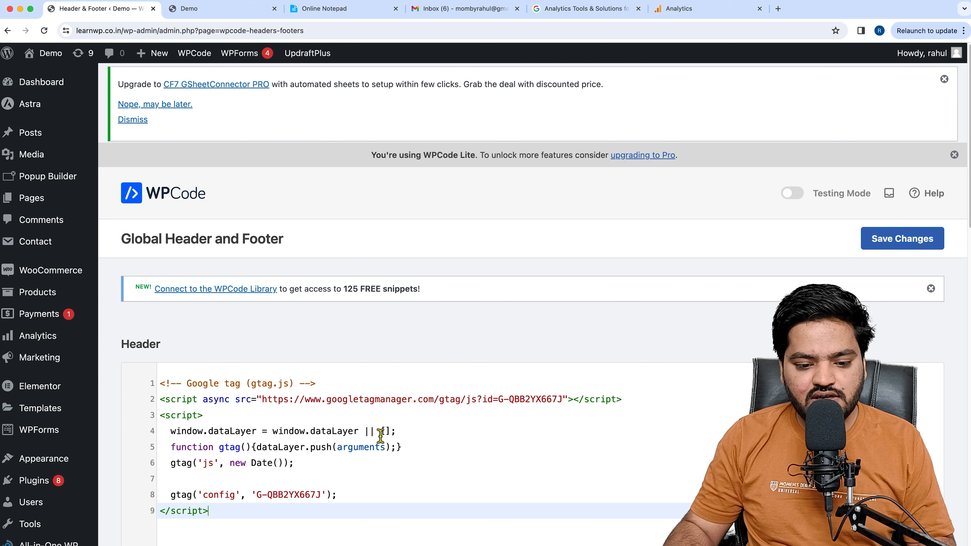
scroll(363, 332, down, 3)
click(897, 195)
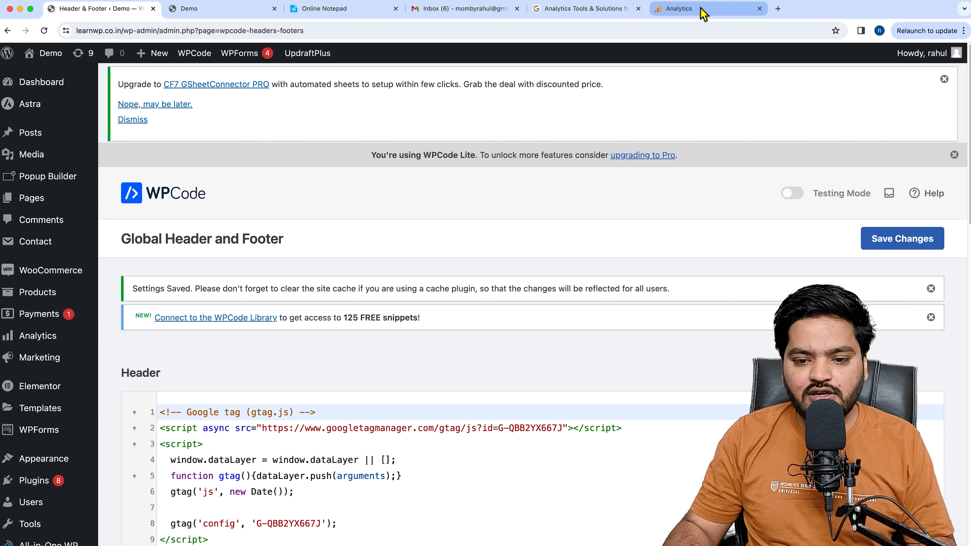
click(694, 16)
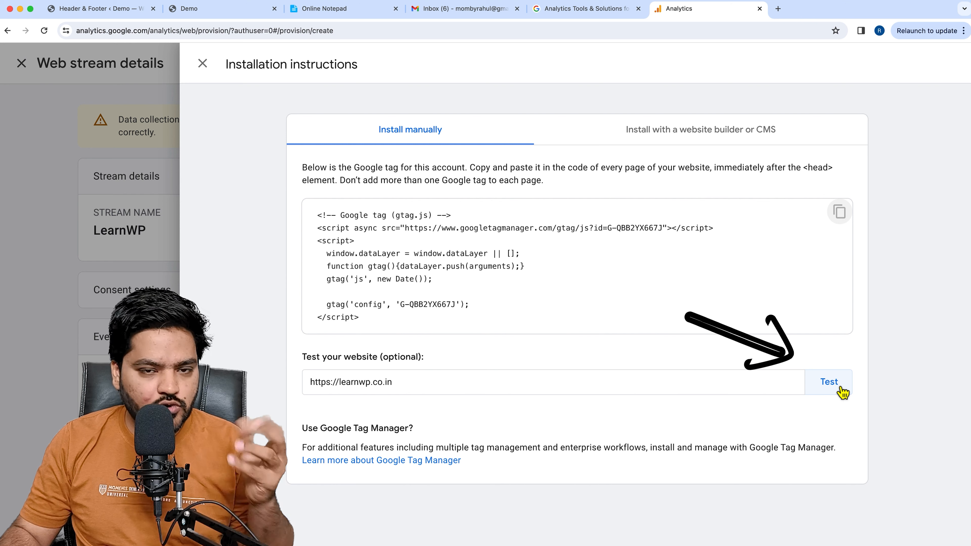
click(836, 385)
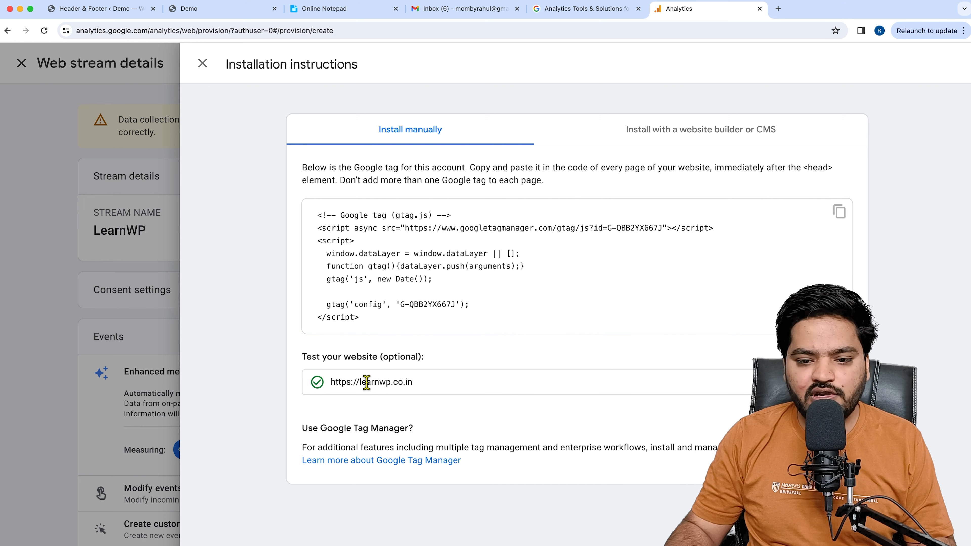
click(210, 71)
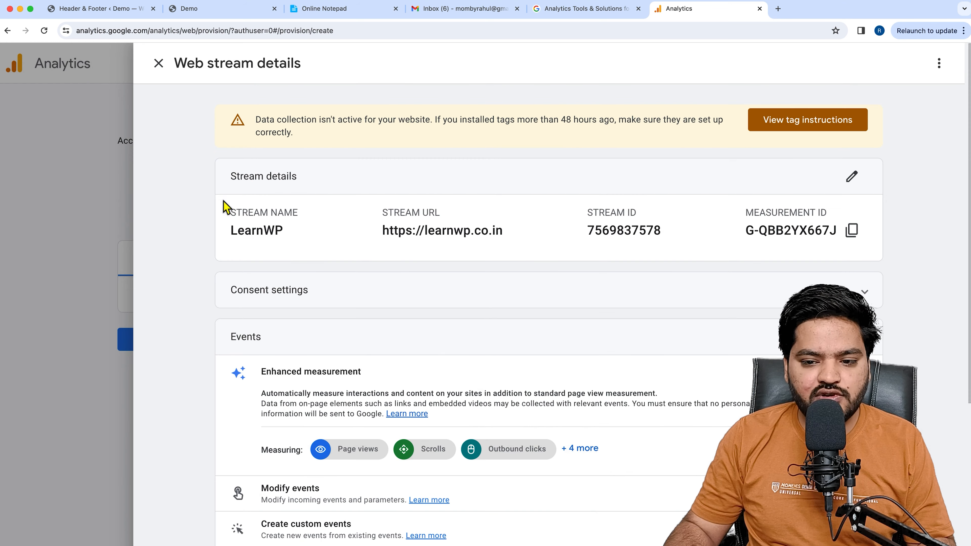
Step: Close the LearnWP web stream details and complete the data collection setup to reach the property's home page
click(158, 64)
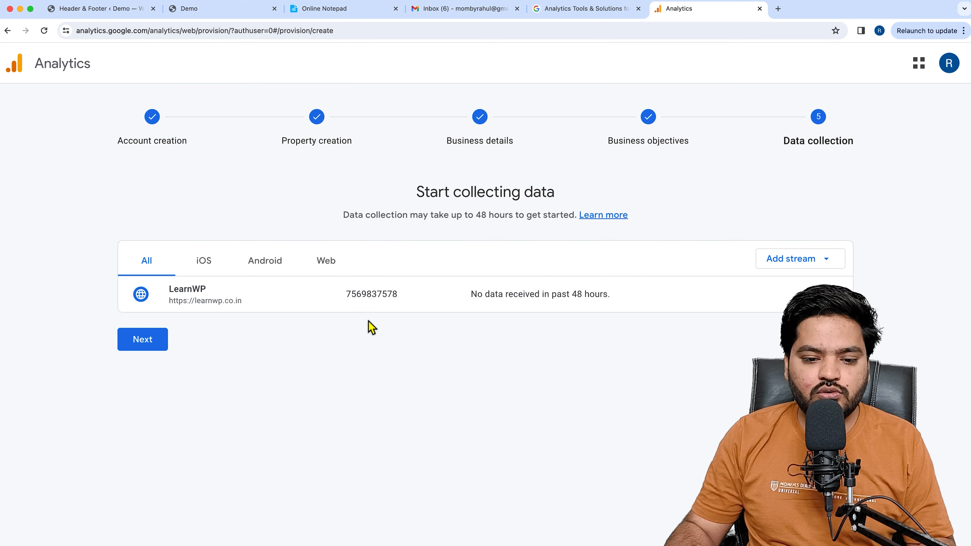
click(275, 305)
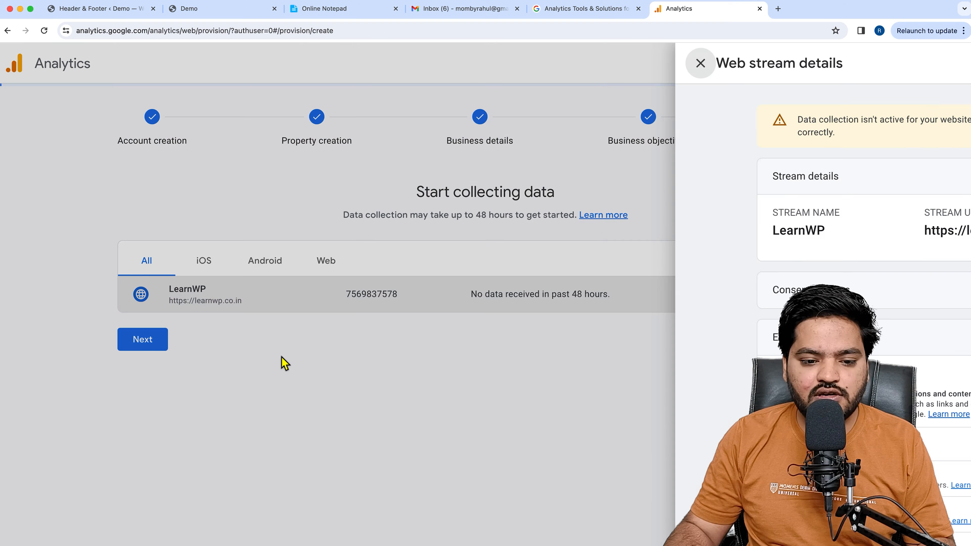
click(160, 64)
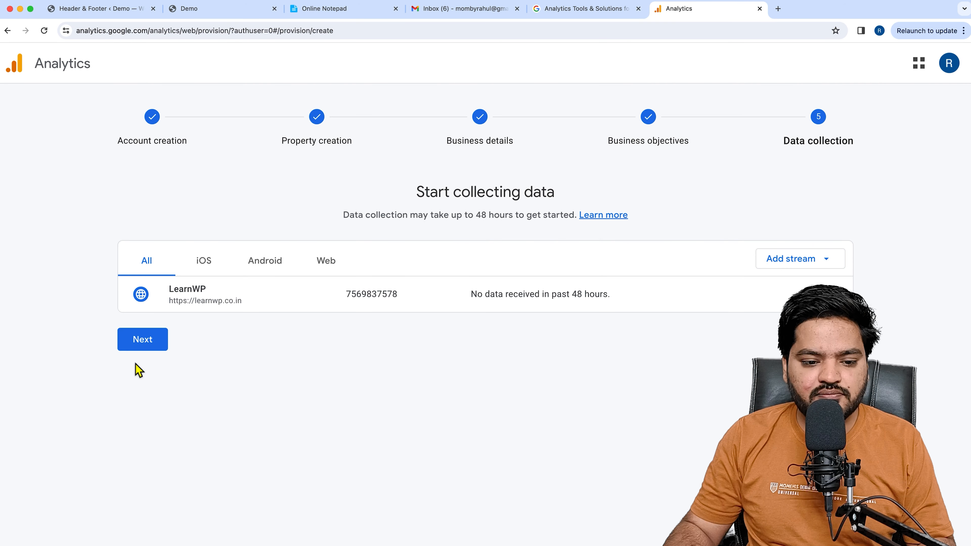
click(152, 350)
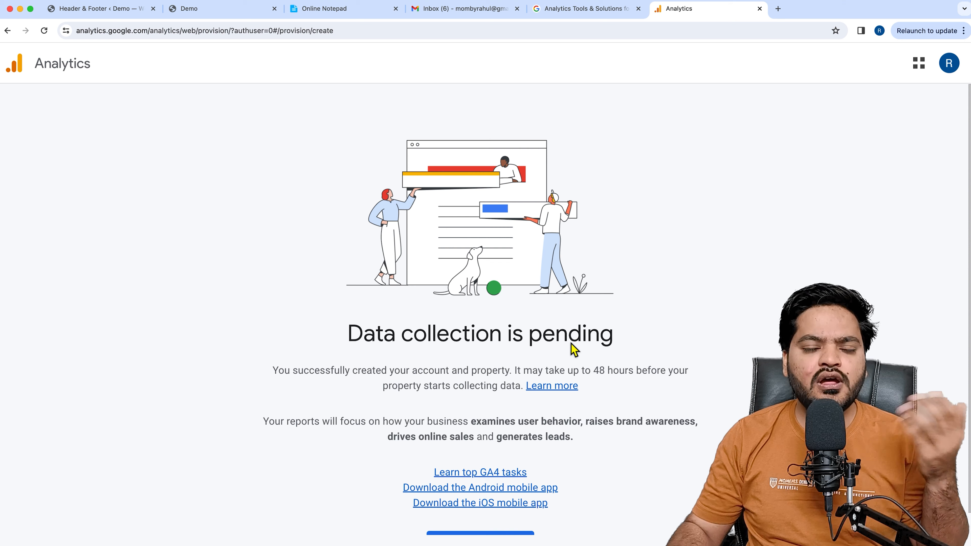
scroll(571, 350, down, 1)
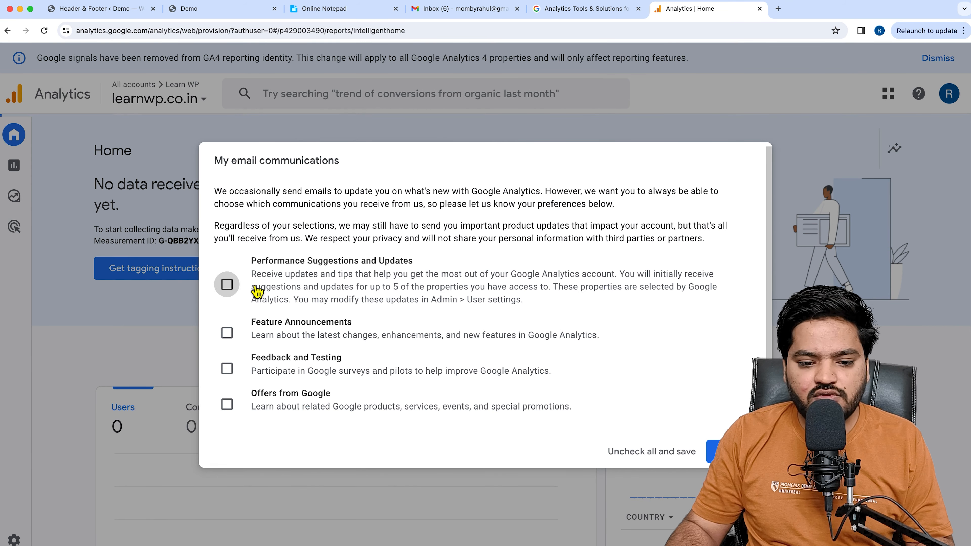
Step: Choose Feature Announcements in the email communication preferences and open the Realtime overview report, dismissing the quick help tip
click(229, 336)
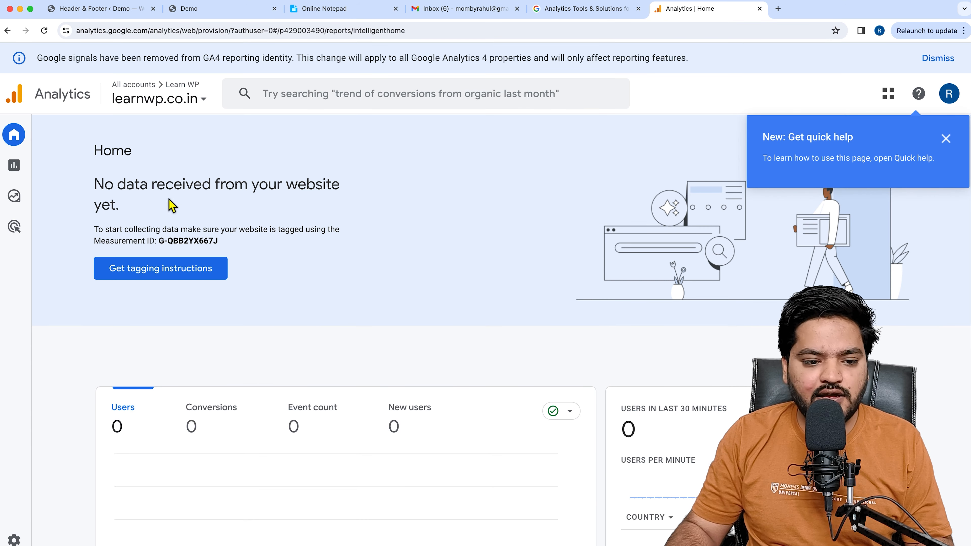
mouse_move(24, 174)
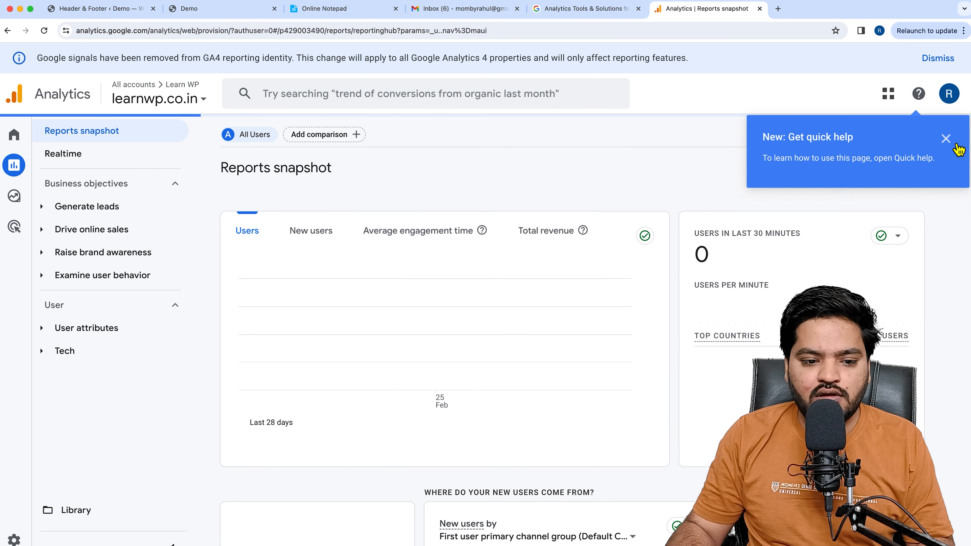
click(946, 139)
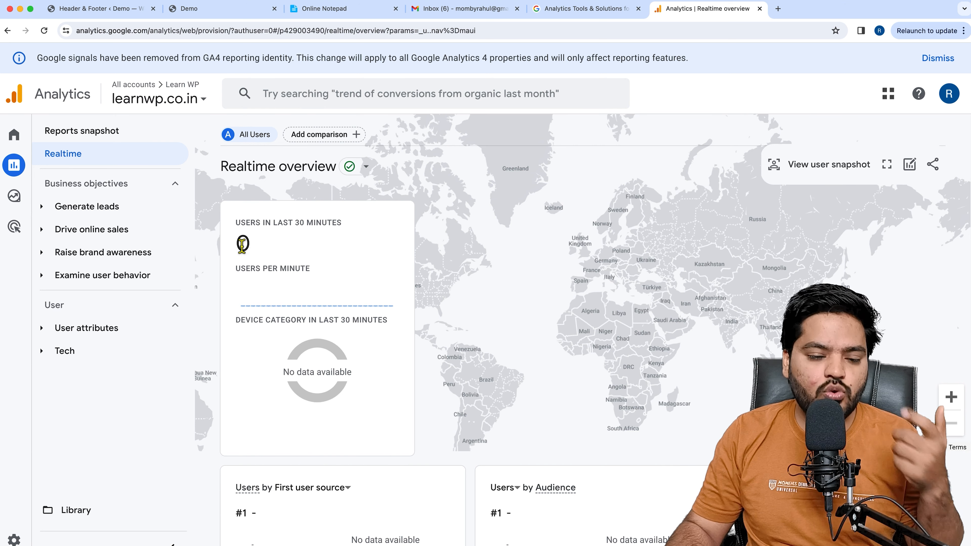
Step: Reload the learnwp.co.in front page in the Demo tab and copy its full address
click(225, 11)
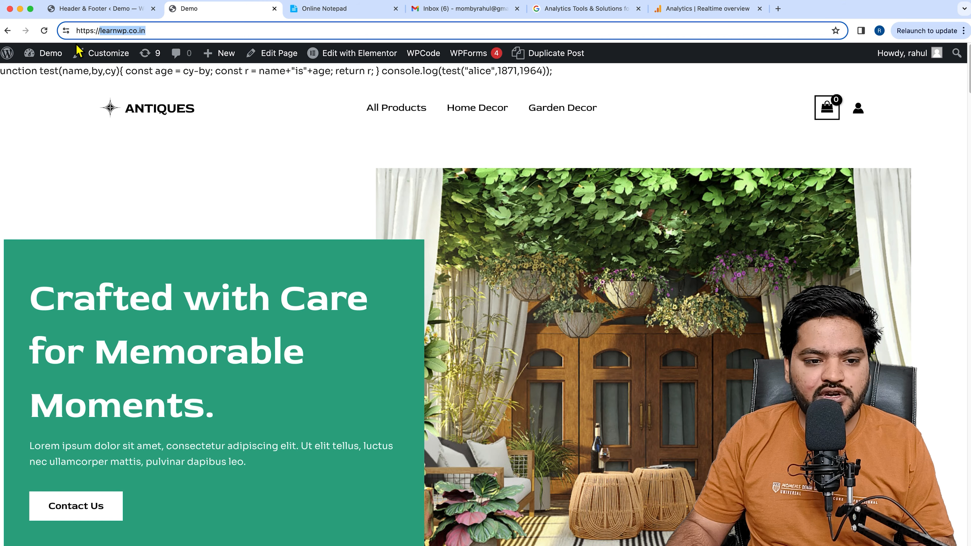
click(45, 35)
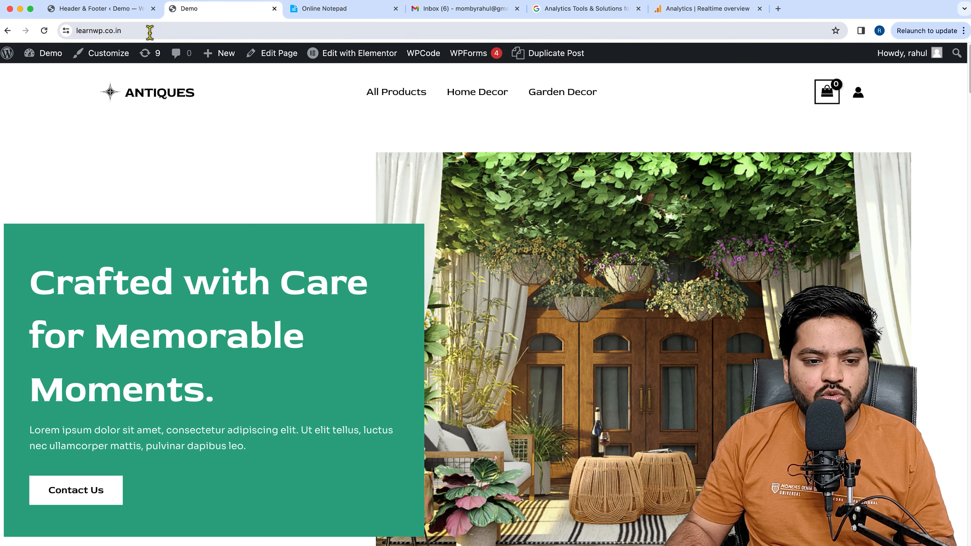
double_click(153, 31)
right_click(89, 31)
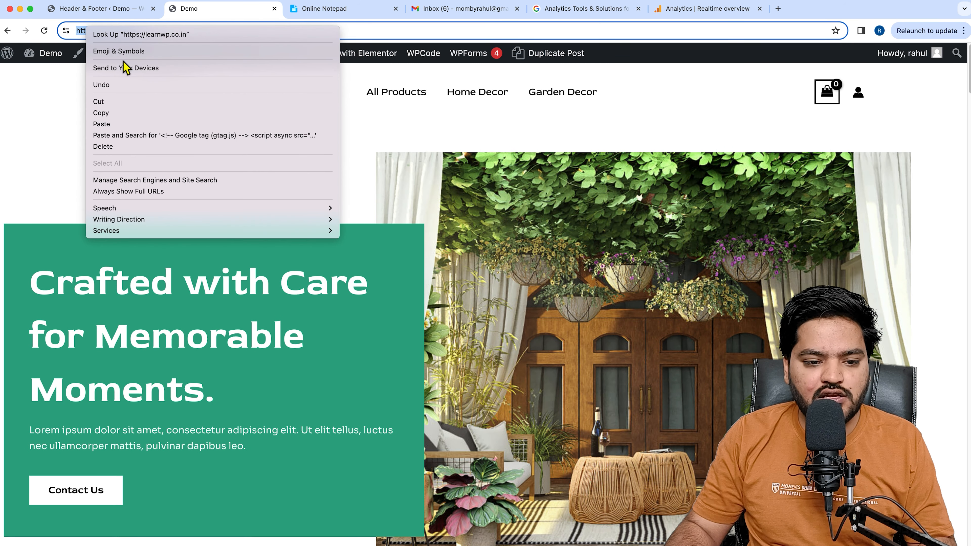
click(126, 112)
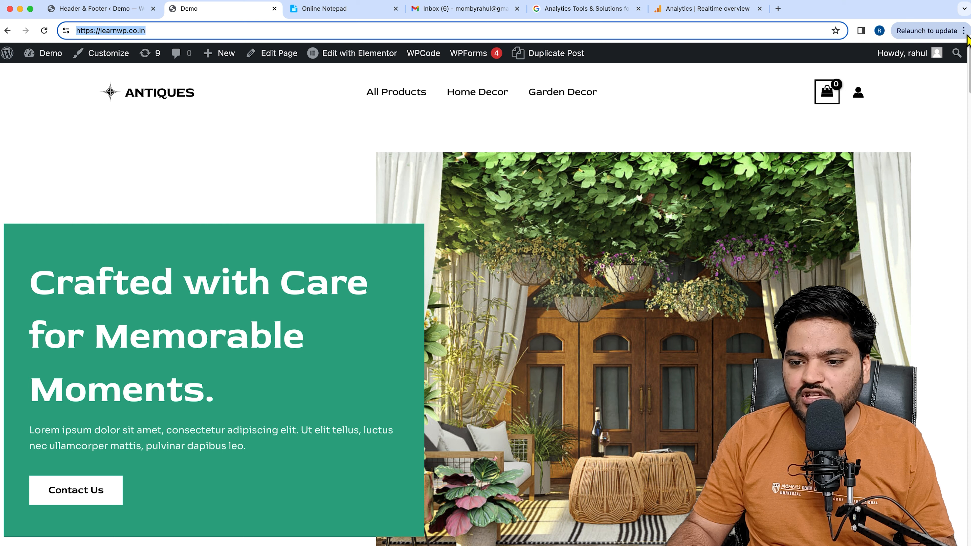
click(964, 31)
click(855, 108)
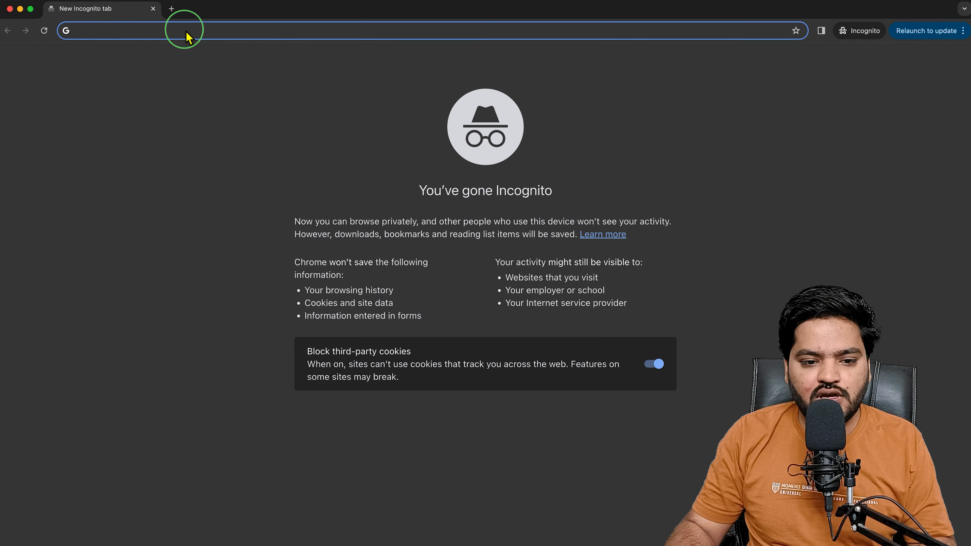
right_click(186, 32)
click(214, 94)
key(Return)
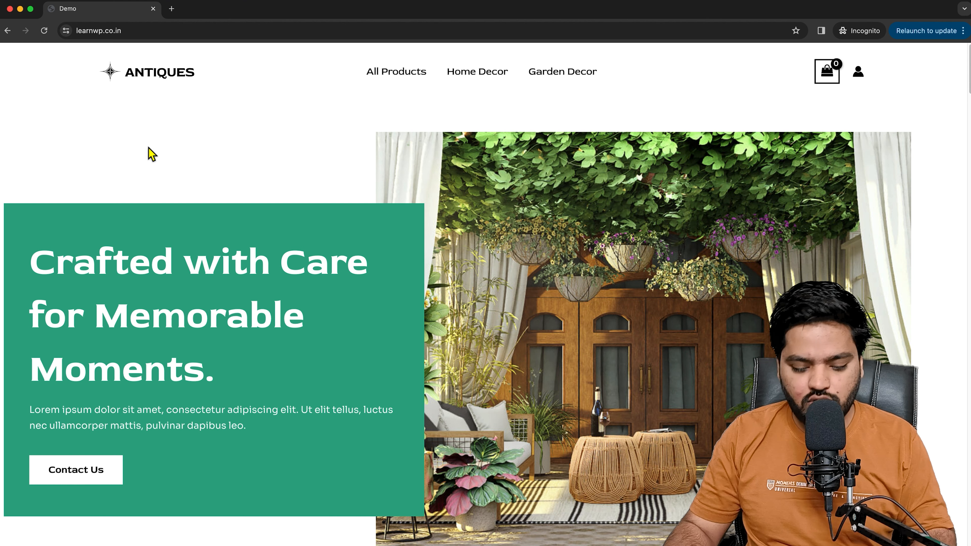
Step: Minimize the Incognito window and examine the users and page views cards in the Google Analytics Realtime overview
key(super+Tab)
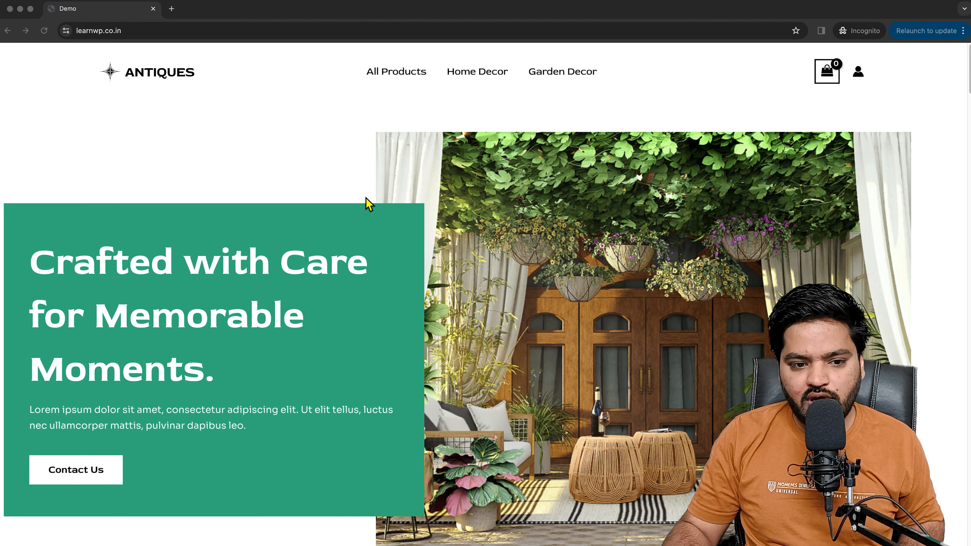
click(20, 9)
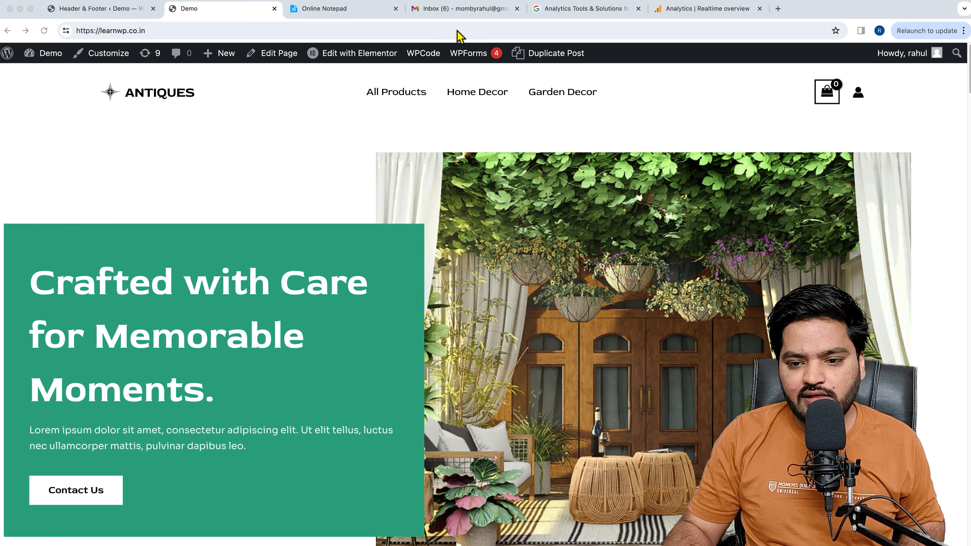
click(705, 15)
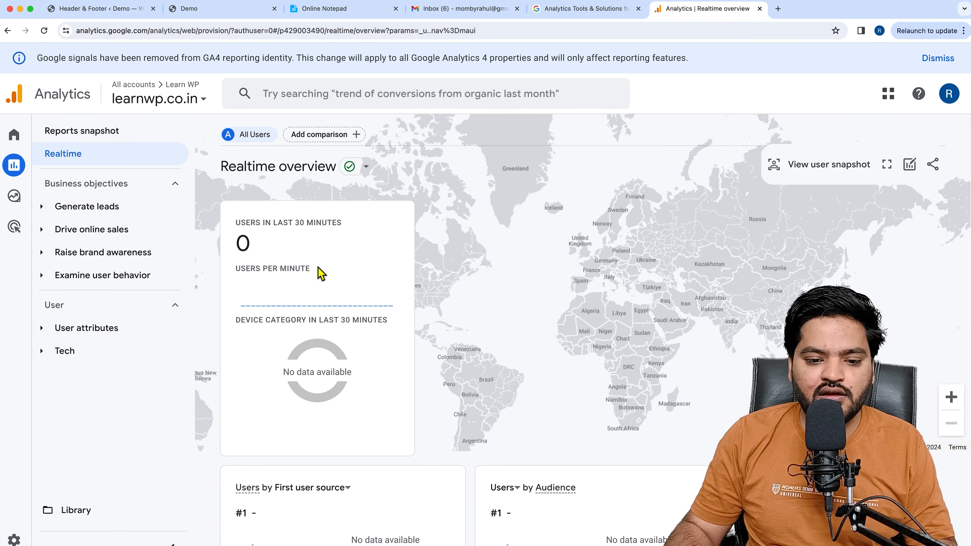
scroll(631, 362, down, 3)
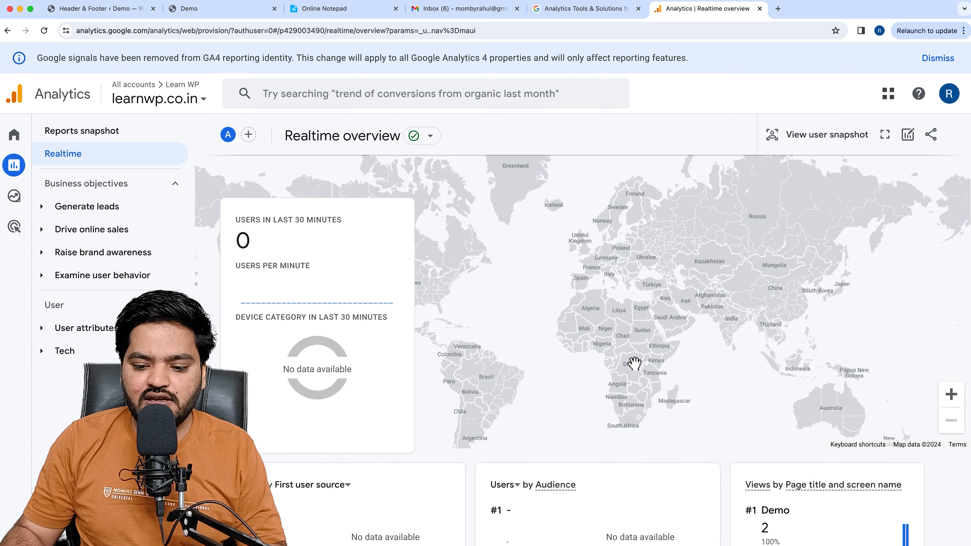
scroll(780, 412, down, 1)
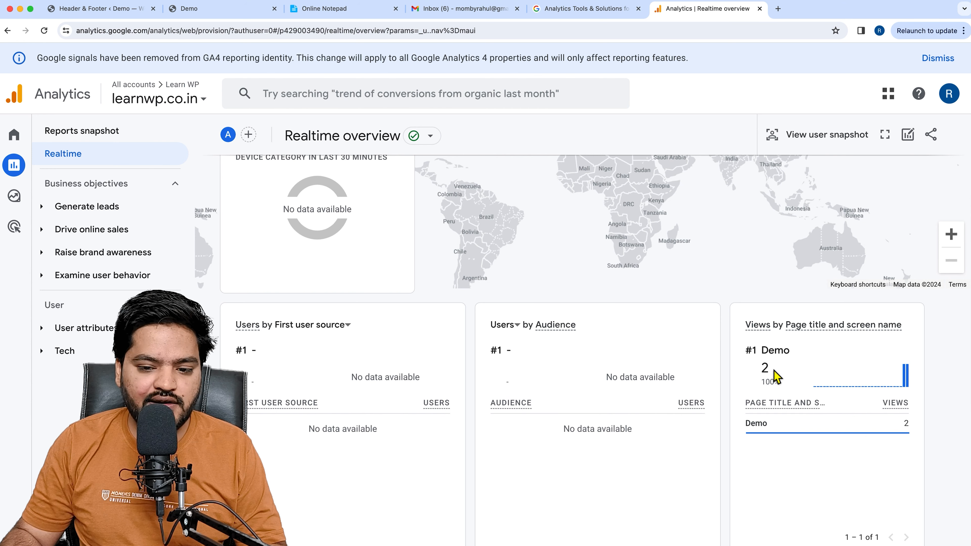
scroll(774, 371, up, 4)
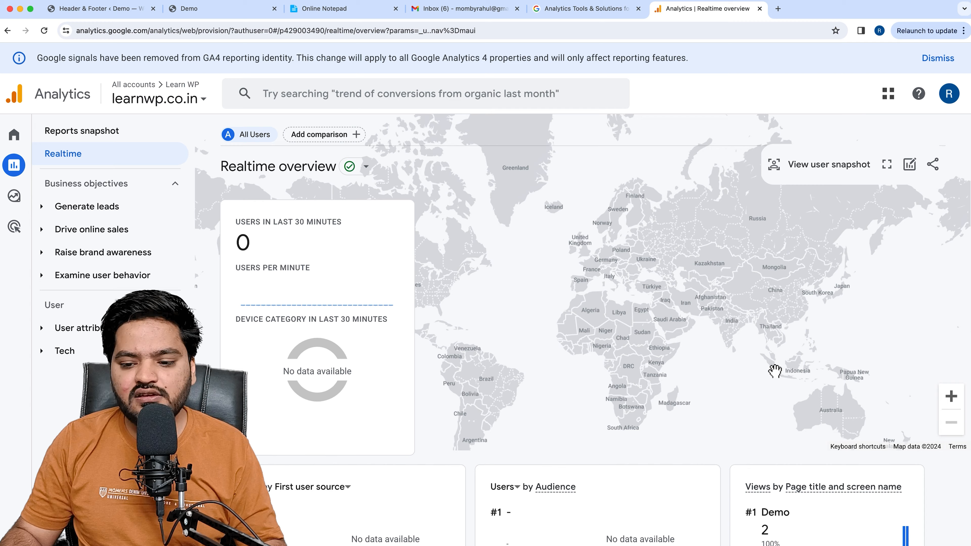
scroll(773, 370, down, 5)
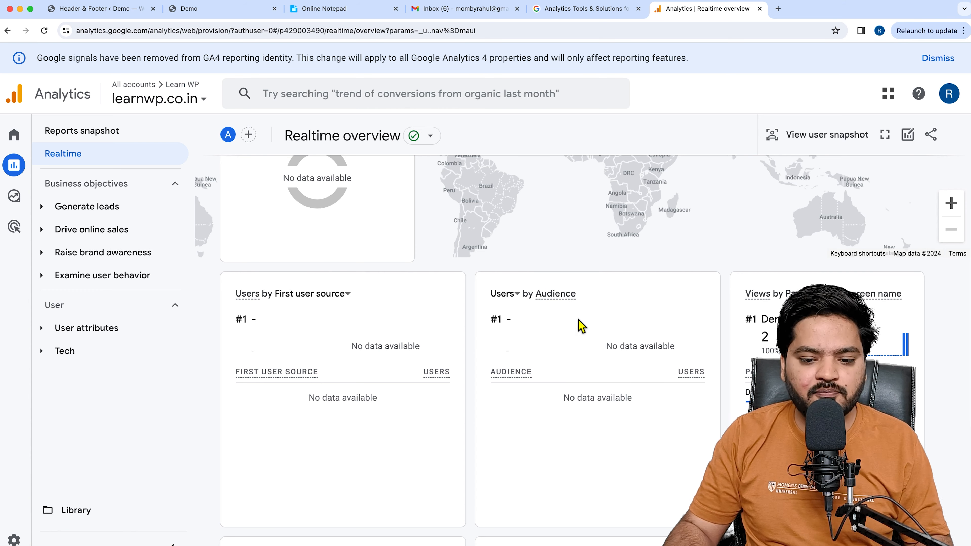
scroll(579, 325, up, 5)
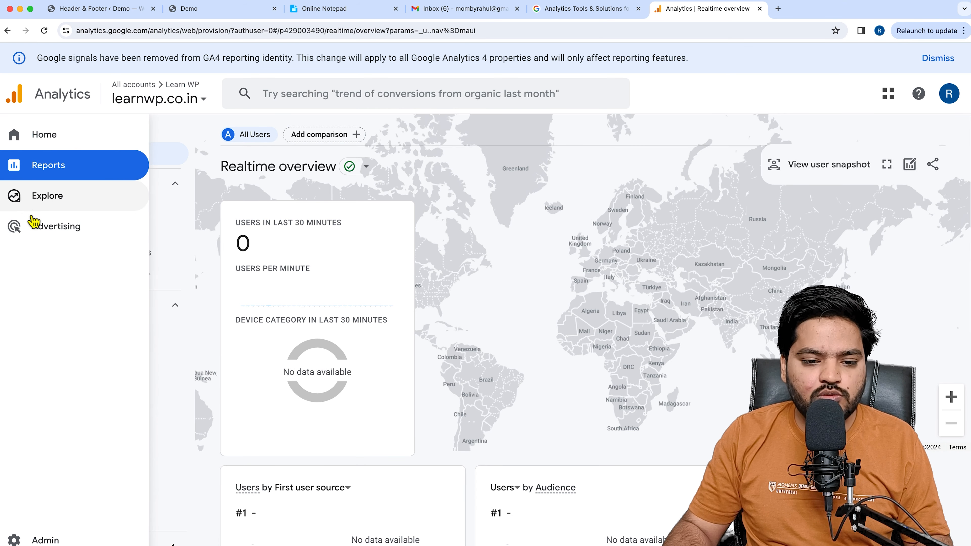